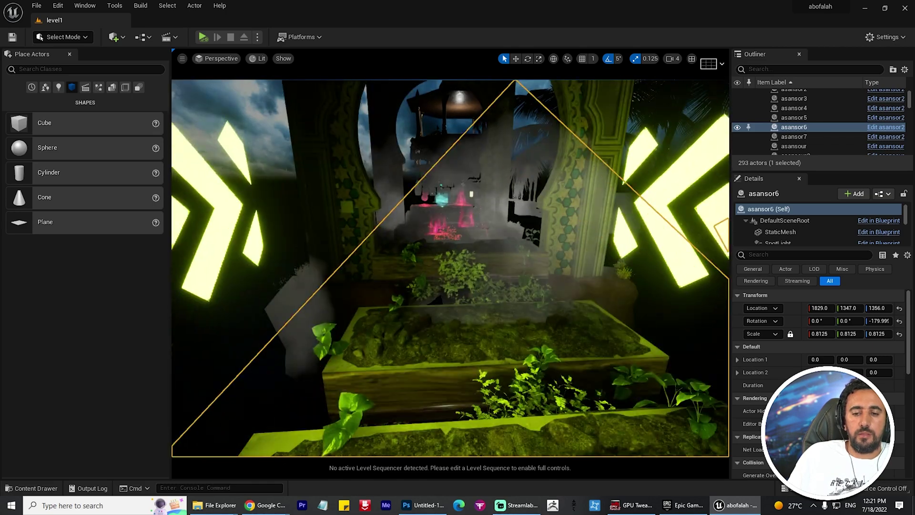
# Duplicate the glowing arrow plane Plane3 and move the copy across the stepped path to X about 2181
pyautogui.click(444, 267)
pyautogui.moveTo(443, 267)
pyautogui.mouseDown(button='right')
pyautogui.moveTo(453, 247)
pyautogui.moveTo(458, 258)
pyautogui.mouseUp(button='right')
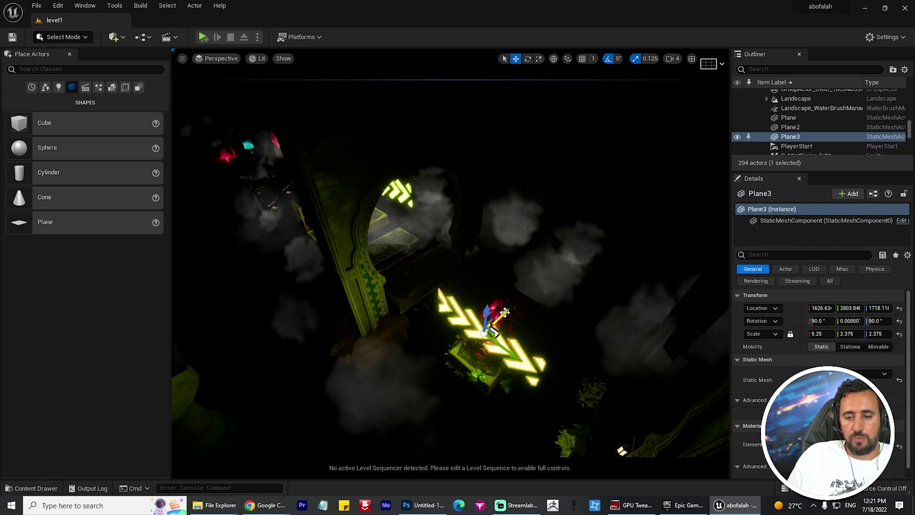
pyautogui.moveTo(505, 312); pyautogui.dragTo(574, 238)
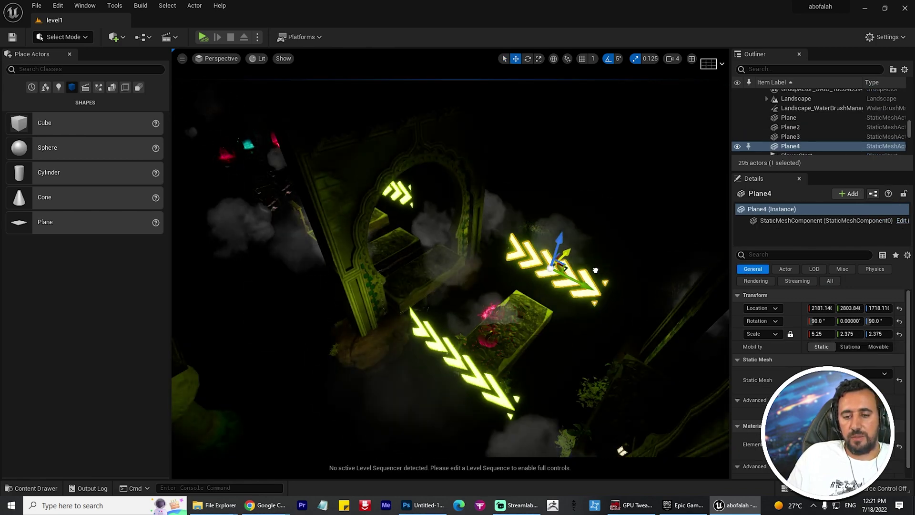
pyautogui.moveTo(574, 238); pyautogui.dragTo(515, 355, button='right')
pyautogui.keyDown('alt'); pyautogui.moveTo(515, 356); pyautogui.dragTo(580, 350); pyautogui.keyUp('alt')
pyautogui.moveTo(580, 353); pyautogui.dragTo(579, 348, button='right')
# Switch to Chrome to browse the arrow PNG image results, and switch to Photoshop to view the chevron artwork
pyautogui.hotkey('alt', 'Tab')
pyautogui.hotkey('alt', 'Tab')
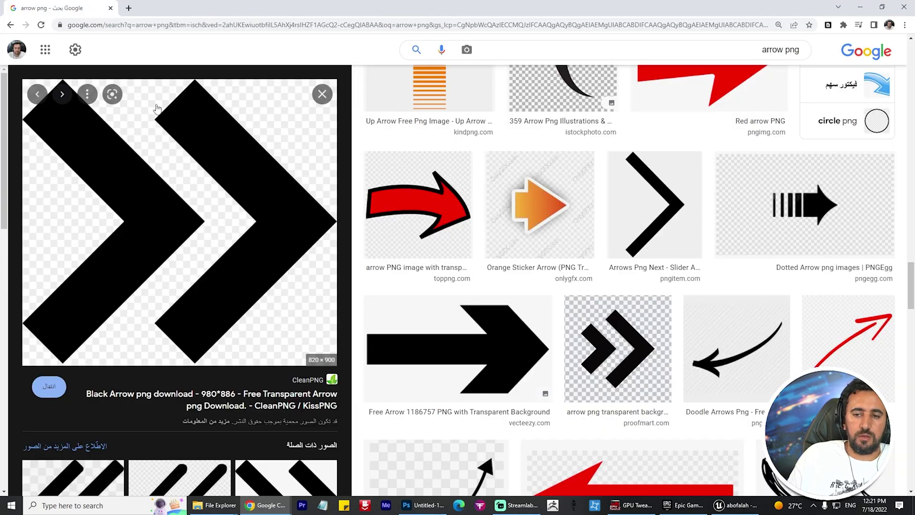
pyautogui.scroll(-5, 170, 294)
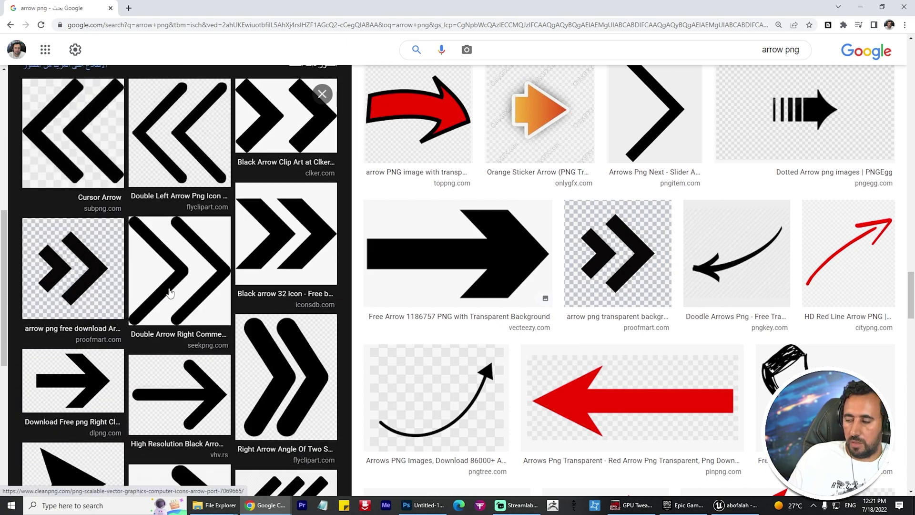
pyautogui.scroll(-7, 170, 294)
pyautogui.scroll(-10, 615, 310)
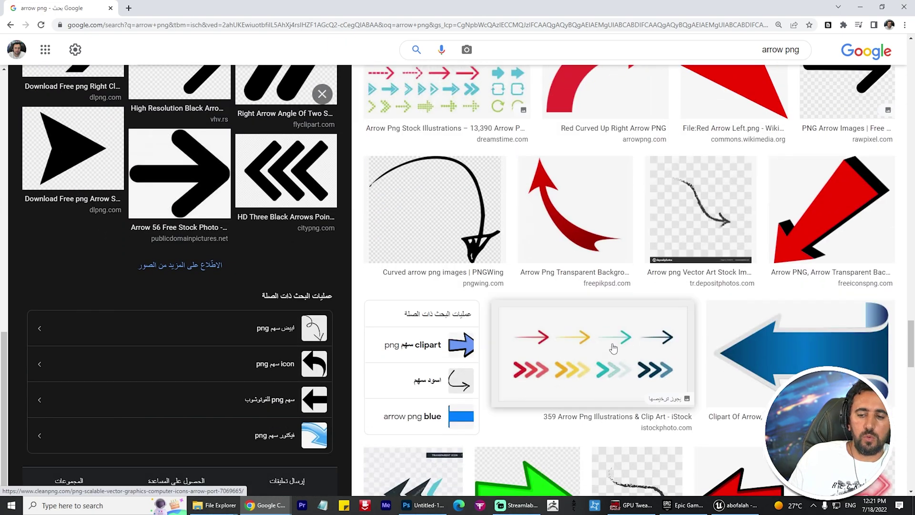
pyautogui.scroll(-15, 613, 348)
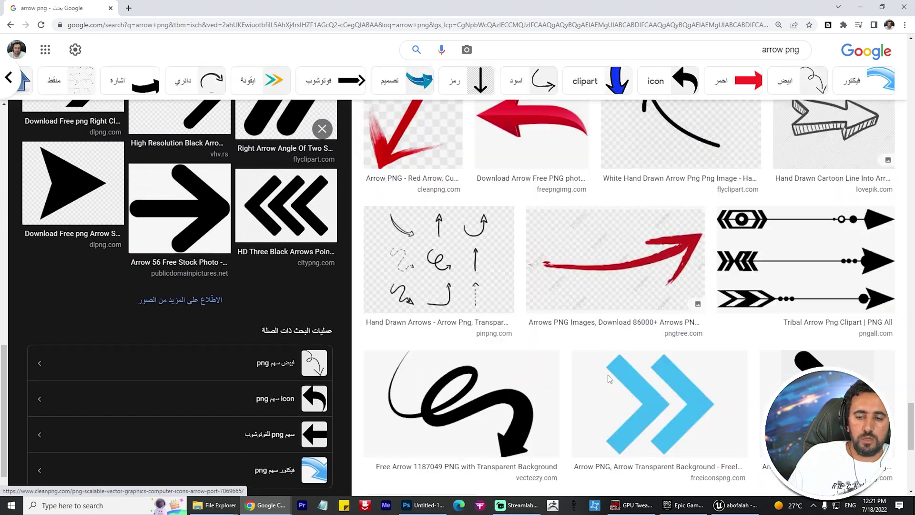
pyautogui.scroll(1, 522, 289)
pyautogui.hotkey('alt', 'Tab')
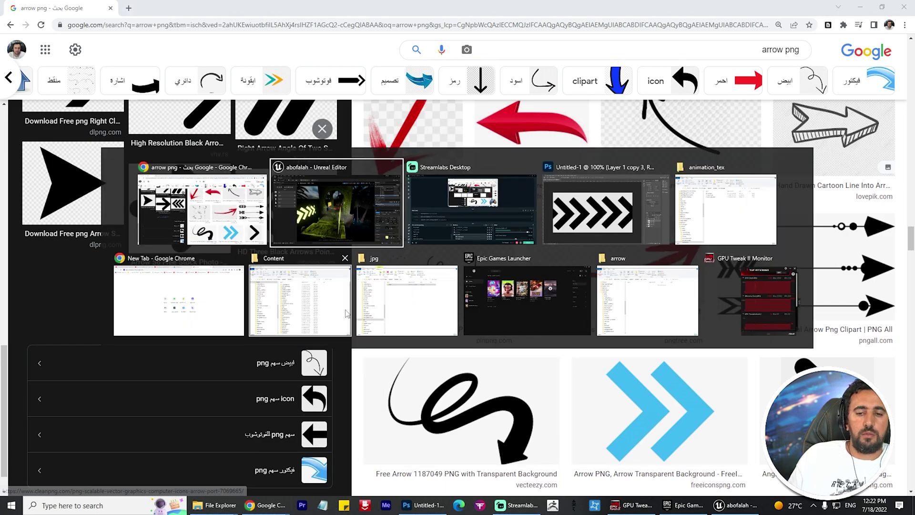
pyautogui.hotkey('alt', 'Tab')
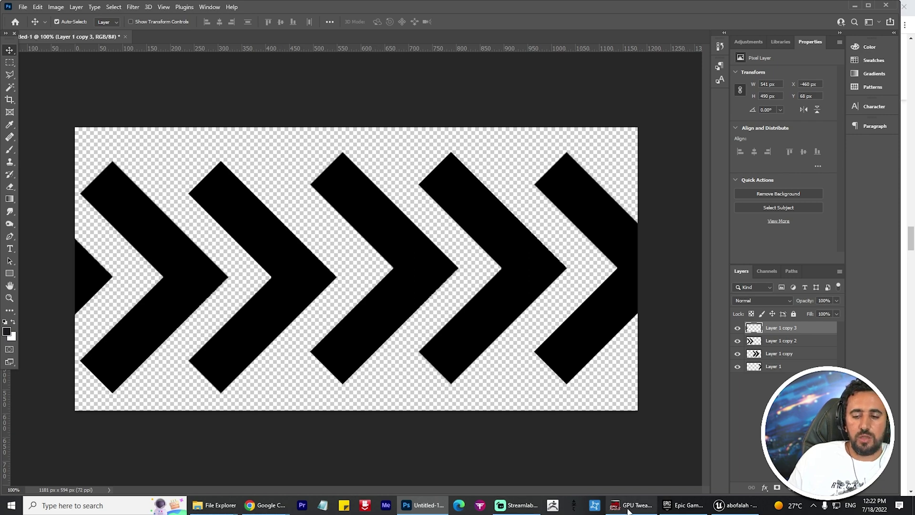
# Return to Unreal Editor and open the arrow-mat material in the material editor
pyautogui.click(728, 505)
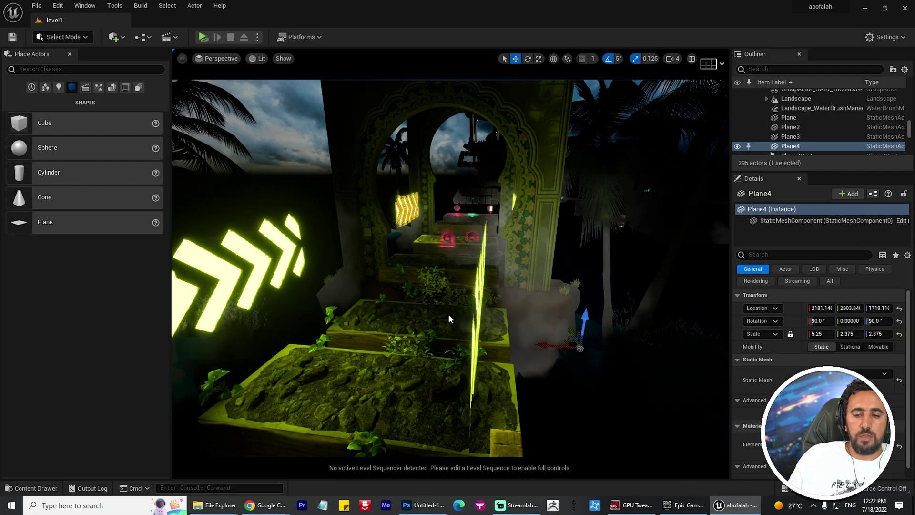
pyautogui.hotkey('ctrl', 'space')
pyautogui.scroll(-1, 86, 425)
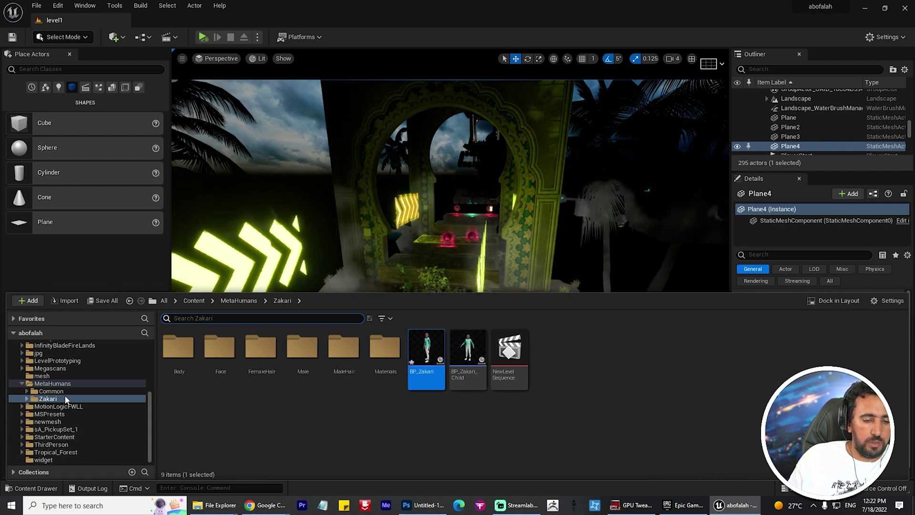
pyautogui.scroll(-5, 616, 233)
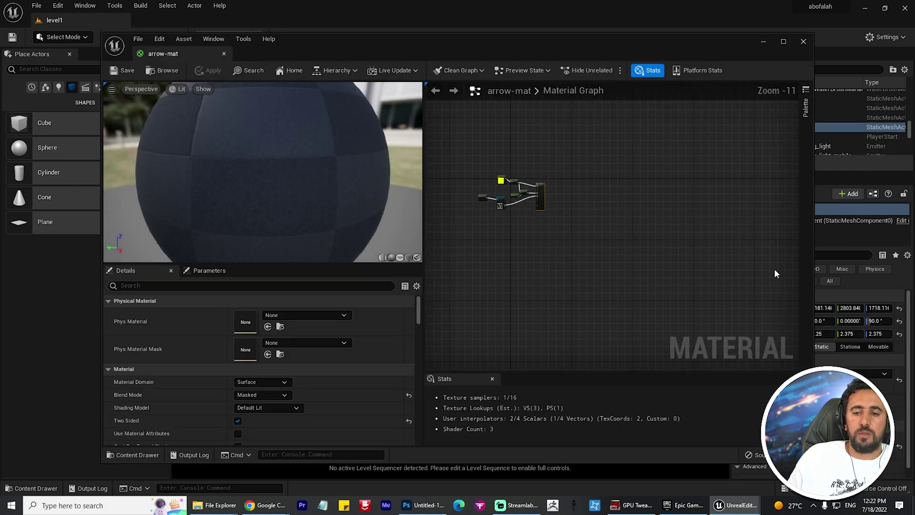
pyautogui.scroll(11, 583, 229)
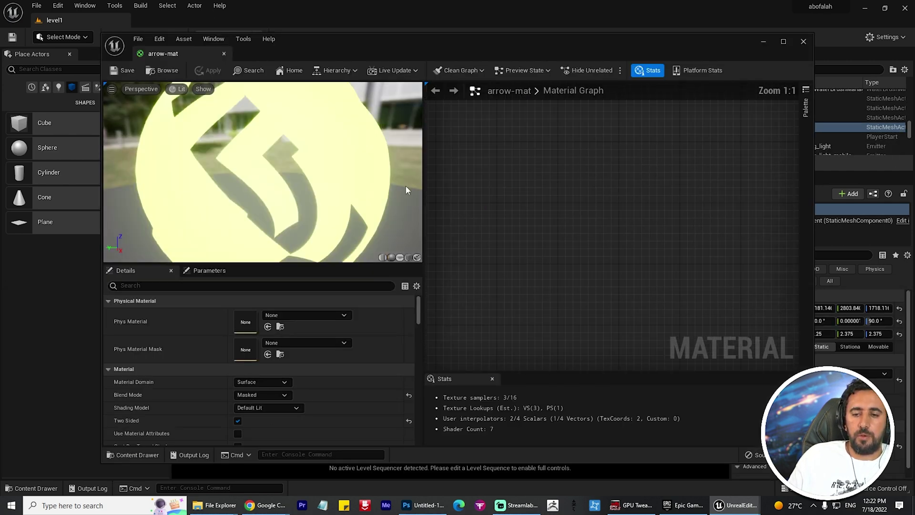
# Examine the arrow-mat node graph and its Panner speed settings, and view the arrow planes using it in the level
pyautogui.scroll(-9, 501, 177)
pyautogui.scroll(1, 502, 177)
pyautogui.moveTo(551, 210); pyautogui.dragTo(752, 322)
pyautogui.scroll(-4, 597, 233)
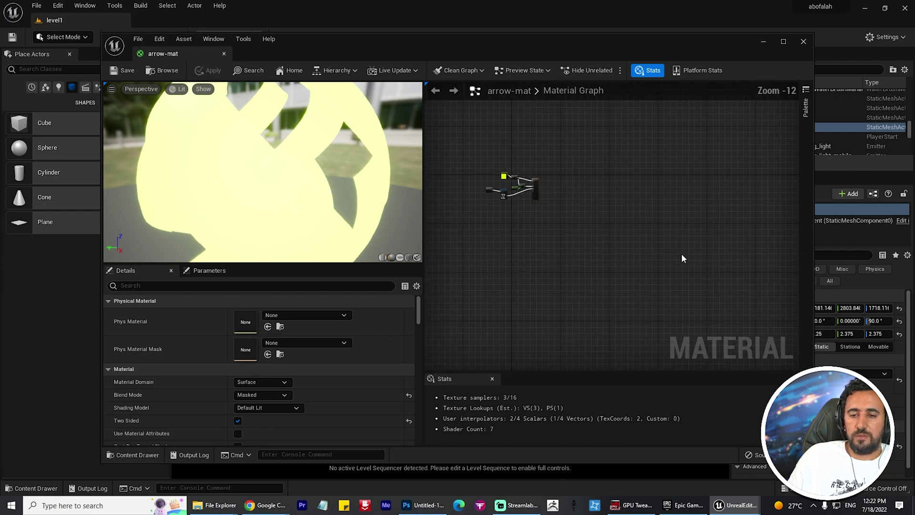
pyautogui.moveTo(593, 260); pyautogui.dragTo(567, 242, button='right')
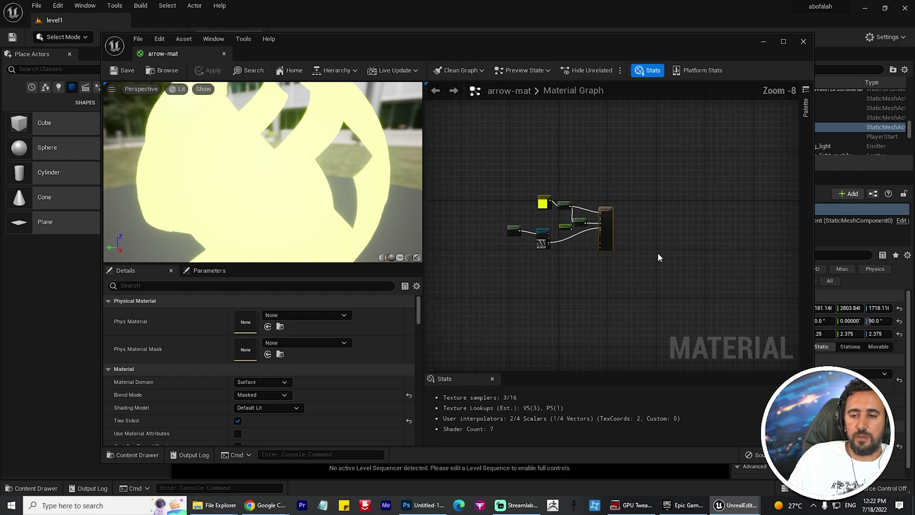
pyautogui.scroll(7, 648, 267)
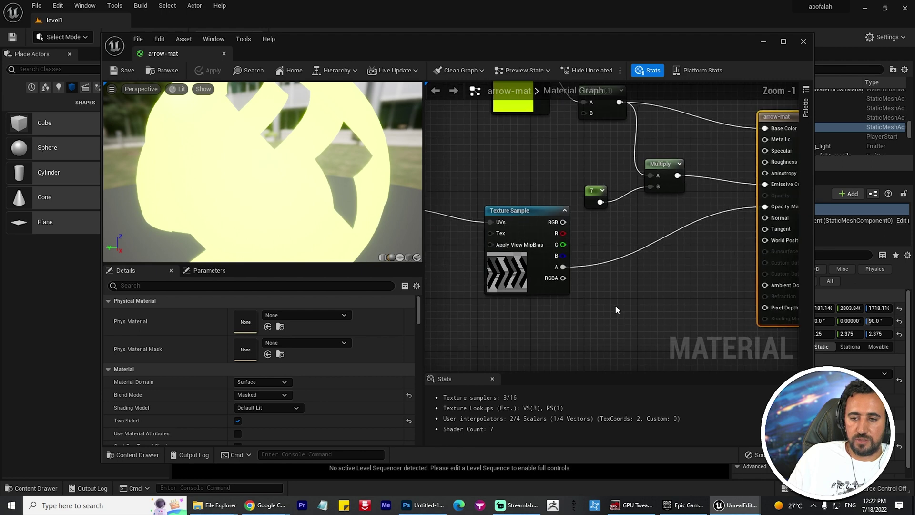
pyautogui.scroll(-2, 615, 310)
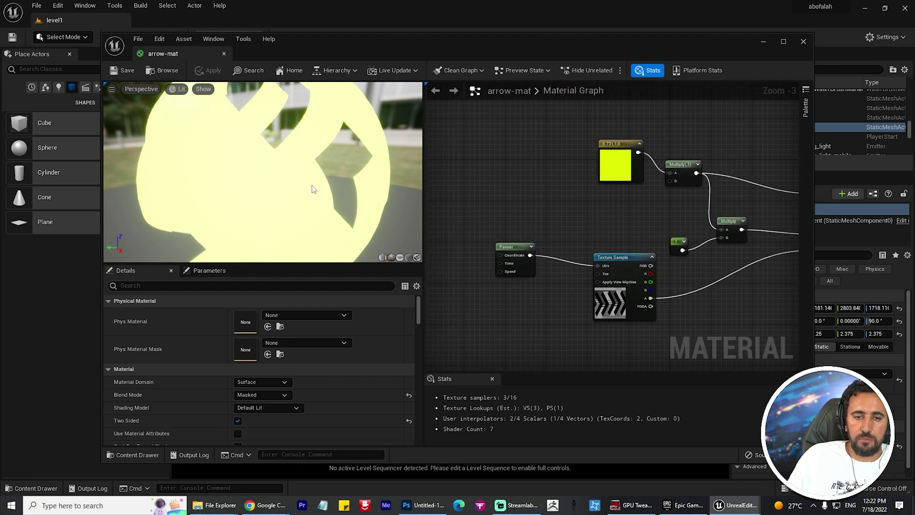
pyautogui.scroll(-5, 311, 185)
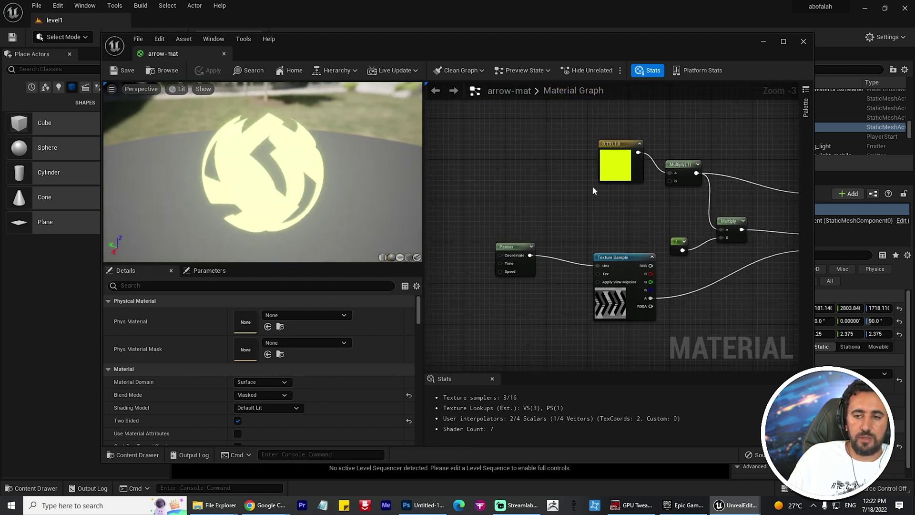
pyautogui.click(509, 247)
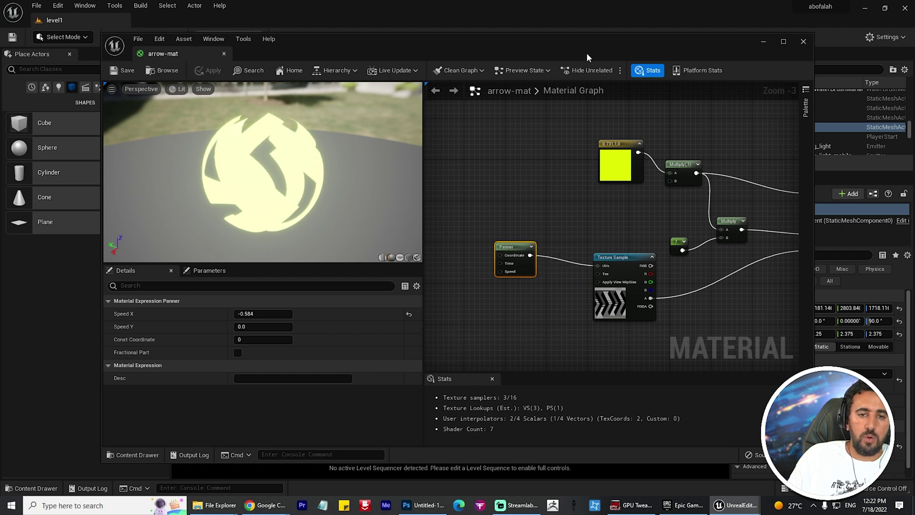
pyautogui.moveTo(588, 54); pyautogui.dragTo(457, 322)
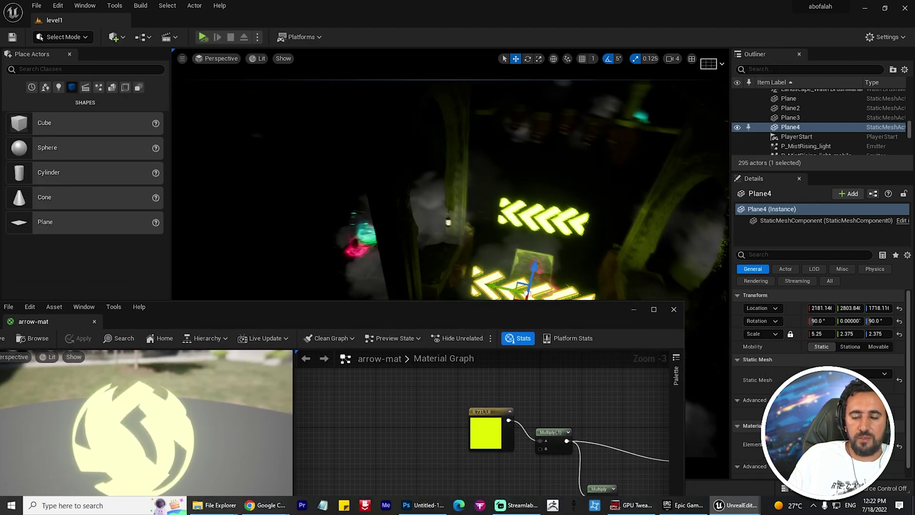
pyautogui.moveTo(454, 229); pyautogui.dragTo(615, 276, button='right')
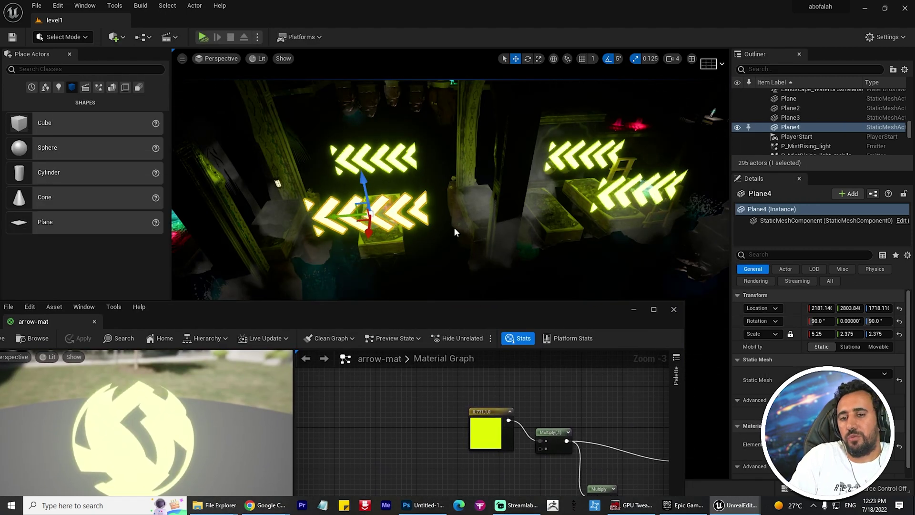
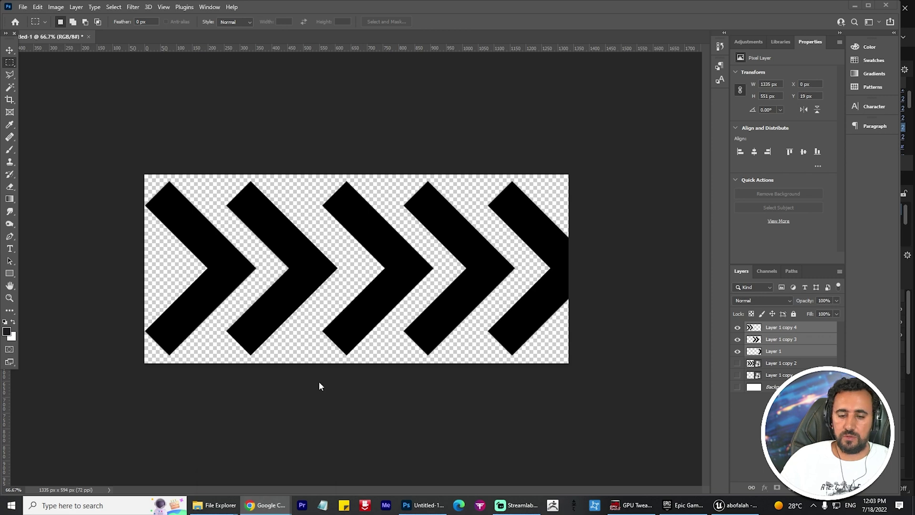
# Switch to Chrome and search Google Images for "arrow png"
pyautogui.moveTo(255, 510)
pyautogui.click(248, 489)
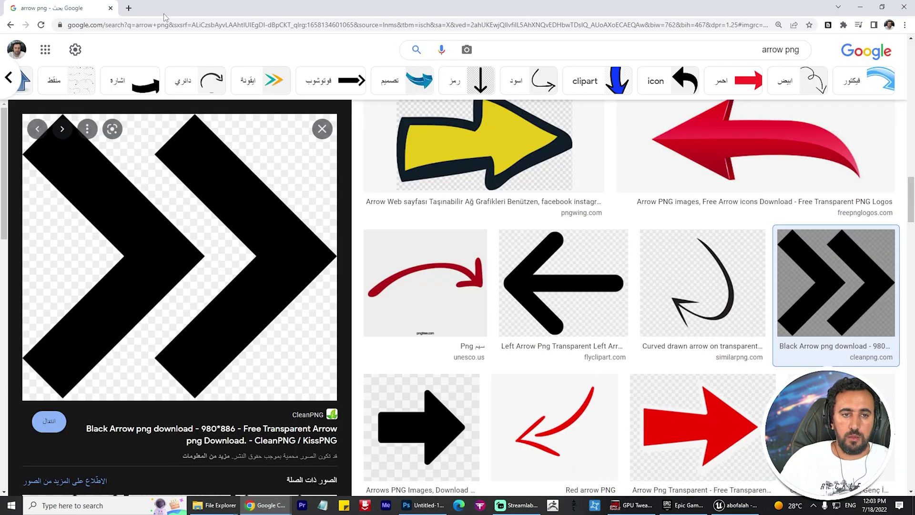
pyautogui.click(714, 56)
pyautogui.hotkey('ctrl', 'a')
pyautogui.write('go')
pyautogui.press('BackSpace')
pyautogui.press('BackSpace')
pyautogui.hotkey('alt', 'shift')
pyautogui.write('arro')
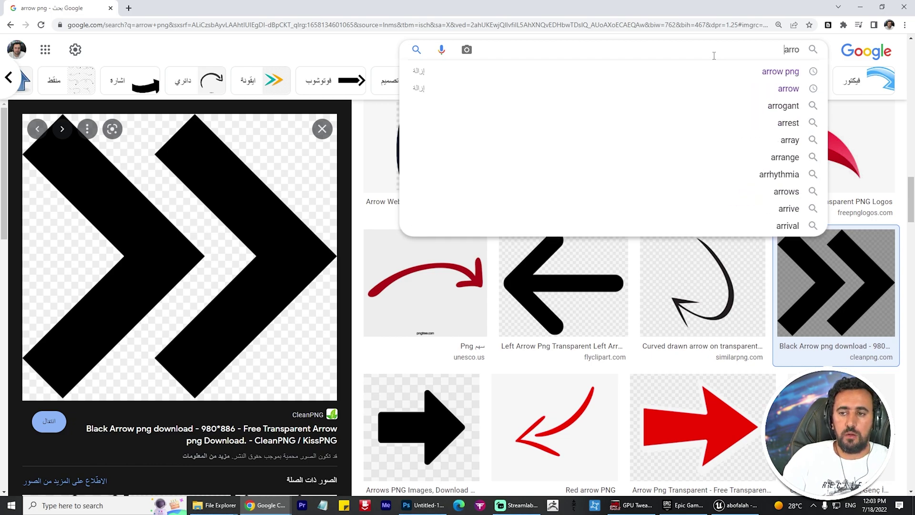
pyautogui.write('w png')
pyautogui.press('Return')
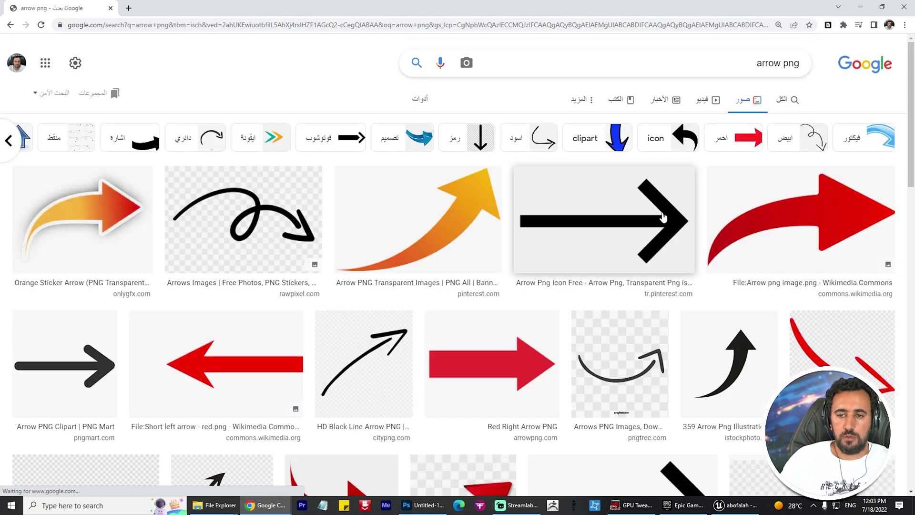
# Find the black double-chevron arrow from CleanPNG in the image results and copy the image
pyautogui.scroll(-4, 669, 227)
pyautogui.scroll(-12, 669, 227)
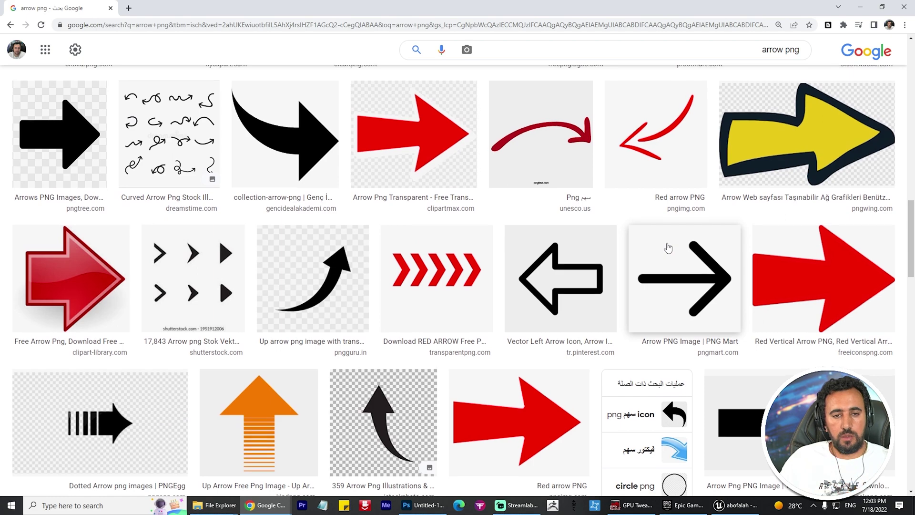
pyautogui.scroll(5, 429, 169)
pyautogui.click(327, 262)
pyautogui.rightClick(157, 177)
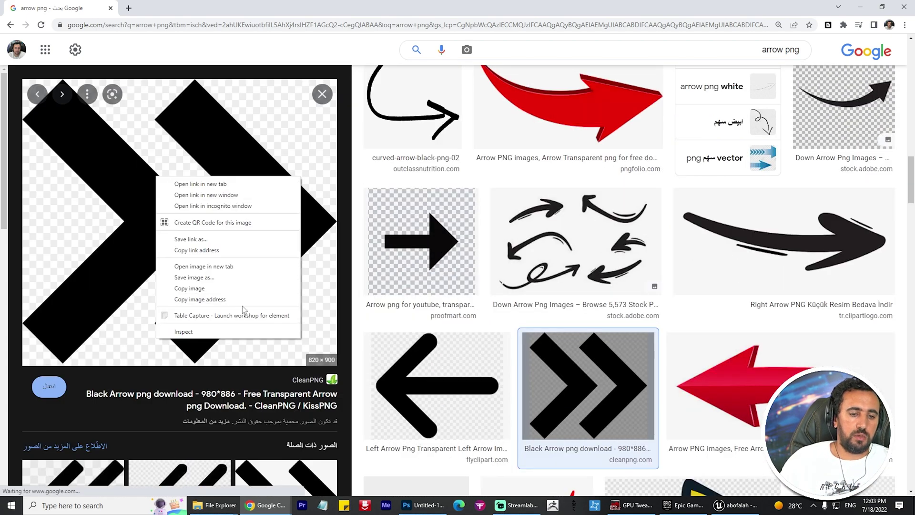
pyautogui.click(189, 288)
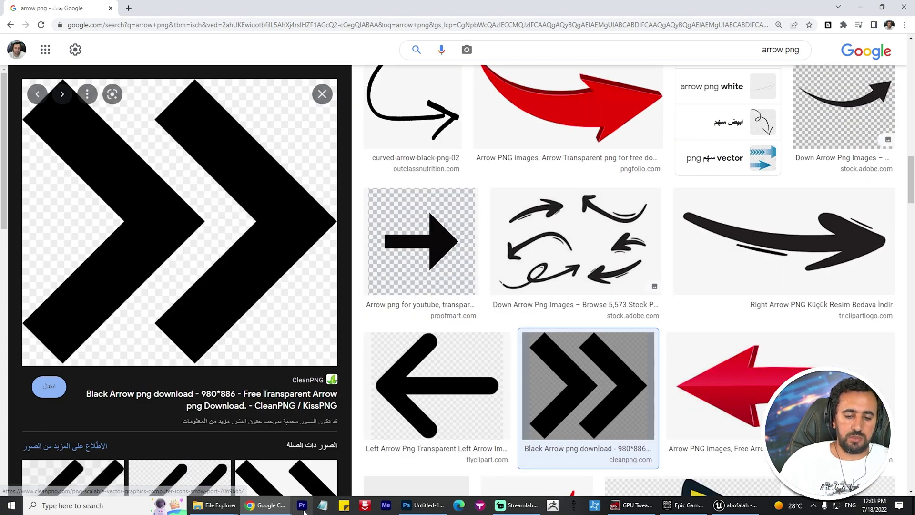
# Switch to Photoshop and delete all existing arrow layers, keeping only the Background layer
pyautogui.click(424, 505)
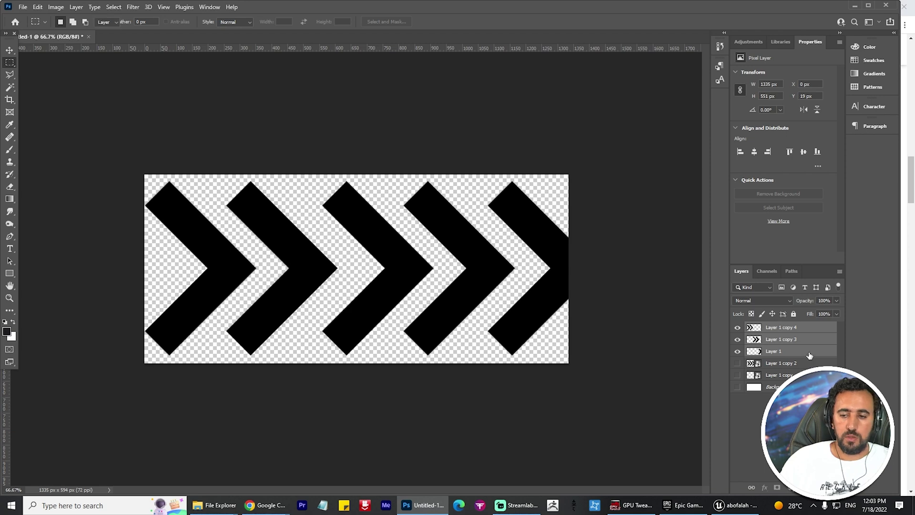
pyautogui.press('v')
pyautogui.keyDown('shift'); pyautogui.click(779, 375); pyautogui.keyUp('shift')
pyautogui.press('Delete')
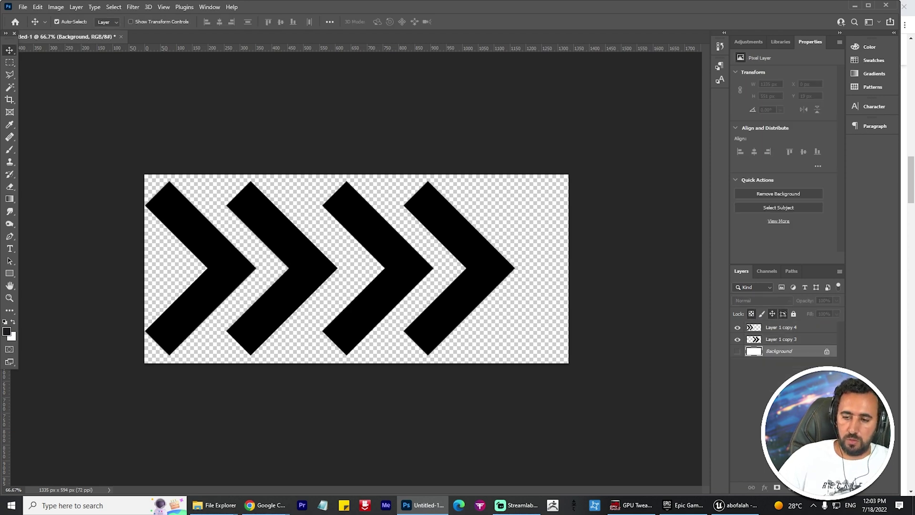
pyautogui.click(808, 330)
pyautogui.keyDown('shift'); pyautogui.click(807, 339); pyautogui.keyUp('shift')
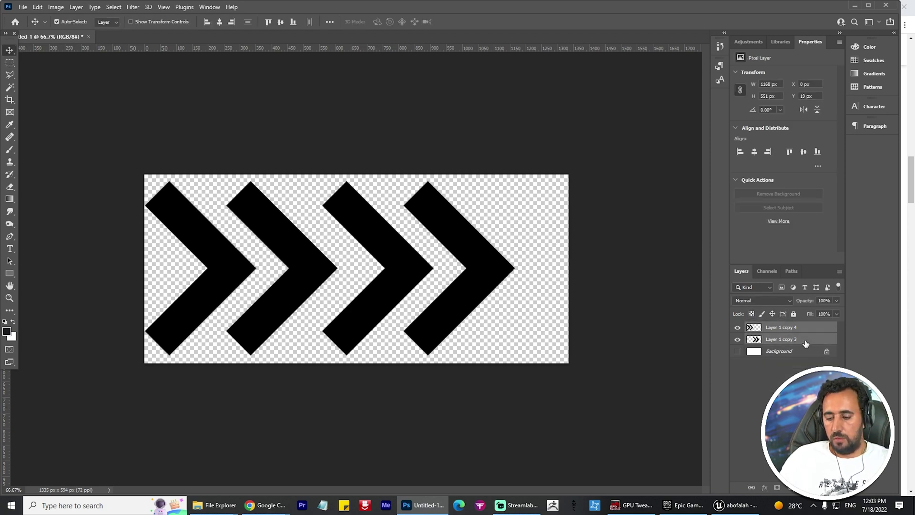
pyautogui.press('Delete')
# Paste the copied double arrow, scale it to about 60%, and place it near the canvas's right edge
pyautogui.hotkey('ctrl', 'v')
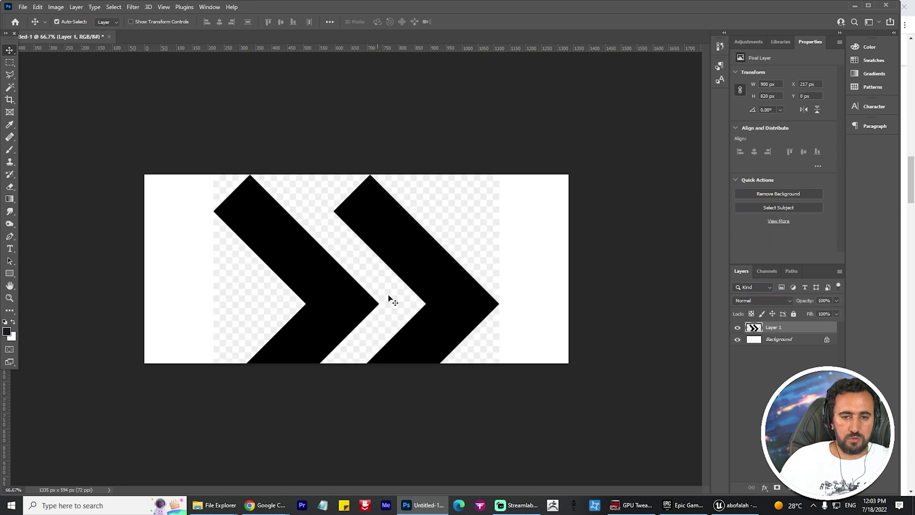
pyautogui.moveTo(417, 258); pyautogui.dragTo(441, 242)
pyautogui.hotkey('ctrl', 't')
pyautogui.moveTo(523, 122); pyautogui.dragTo(409, 226)
pyautogui.moveTo(368, 304); pyautogui.dragTo(520, 268)
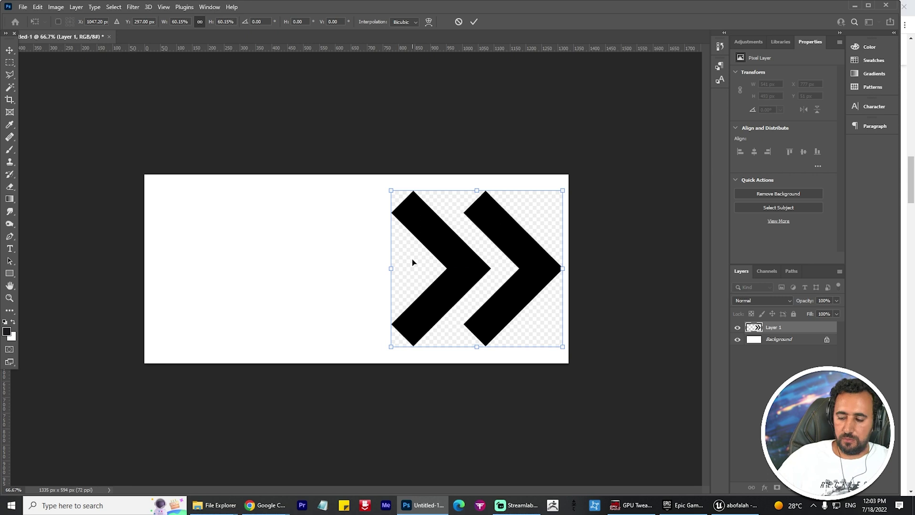
pyautogui.press('Return')
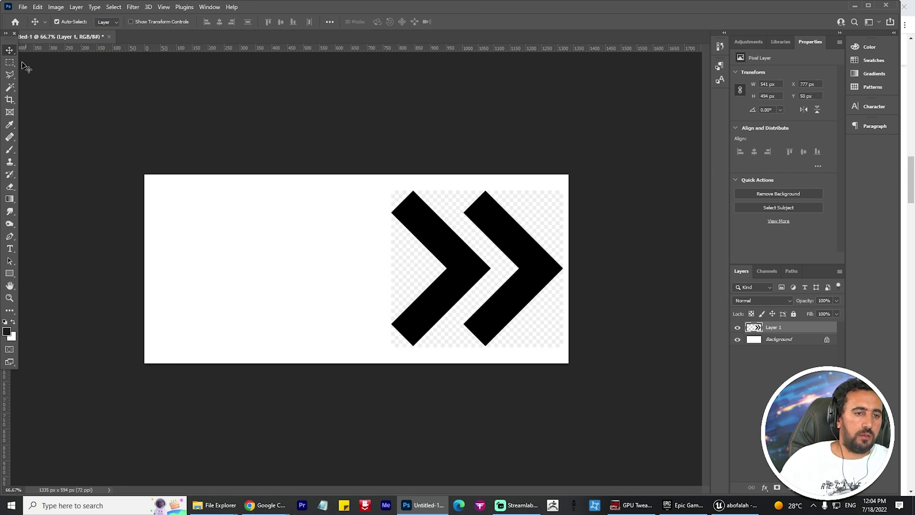
# Remove the checkered backdrop around the arrows on Layer 1 using the Magic Wand, and hide the Background layer
pyautogui.click(9, 89)
pyautogui.click(543, 204)
pyautogui.click(408, 260)
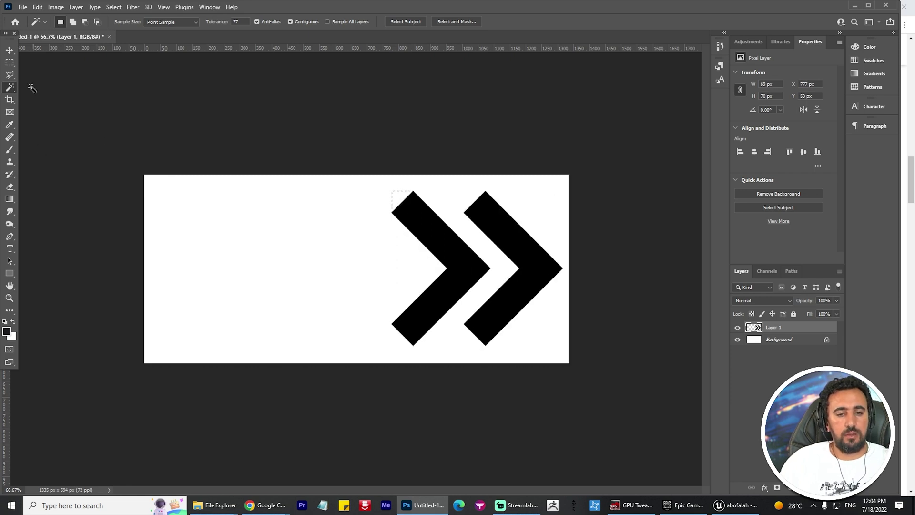
pyautogui.click(9, 51)
pyautogui.click(737, 339)
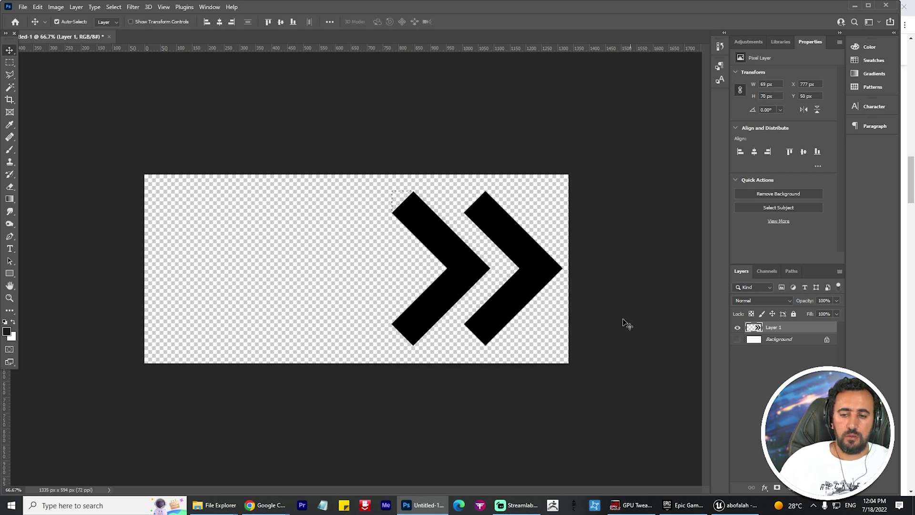
# Unlock the Background layer, delete it, and clear the remaining selection so only the arrow layer is left
pyautogui.click(798, 340)
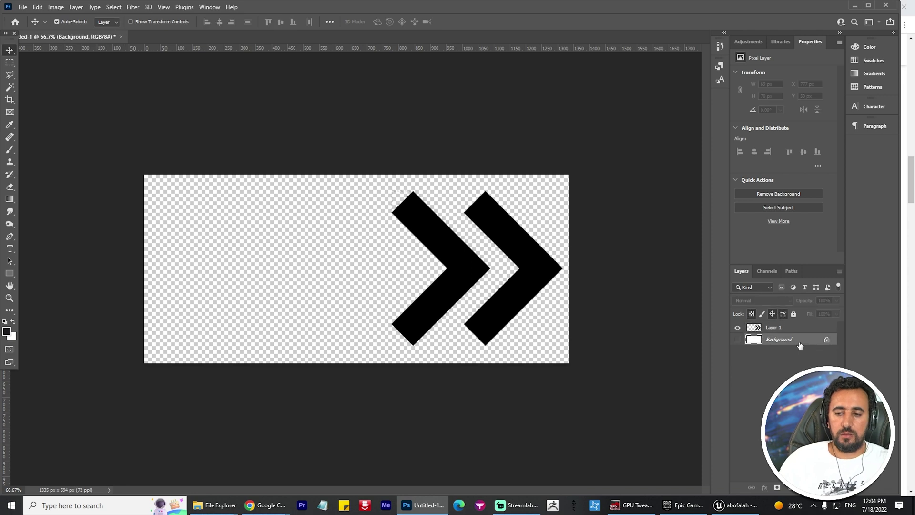
pyautogui.click(827, 340)
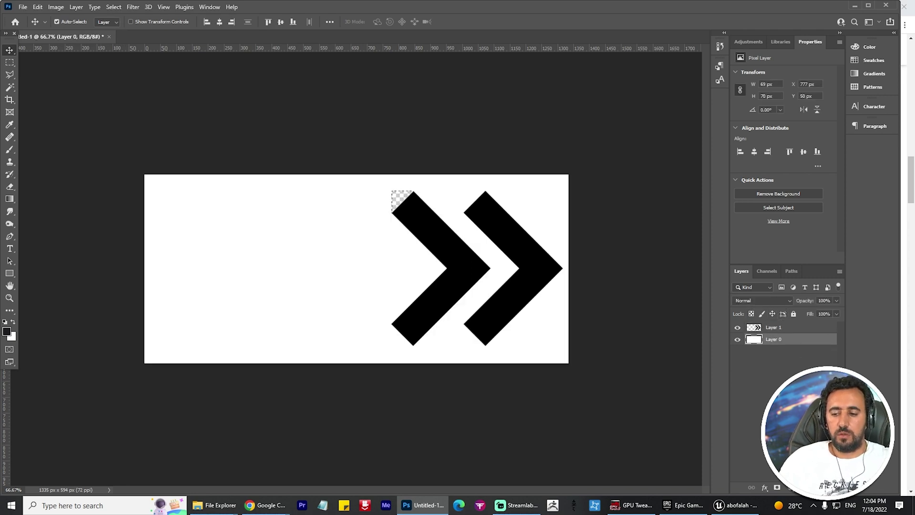
pyautogui.moveTo(753, 478); pyautogui.dragTo(831, 487)
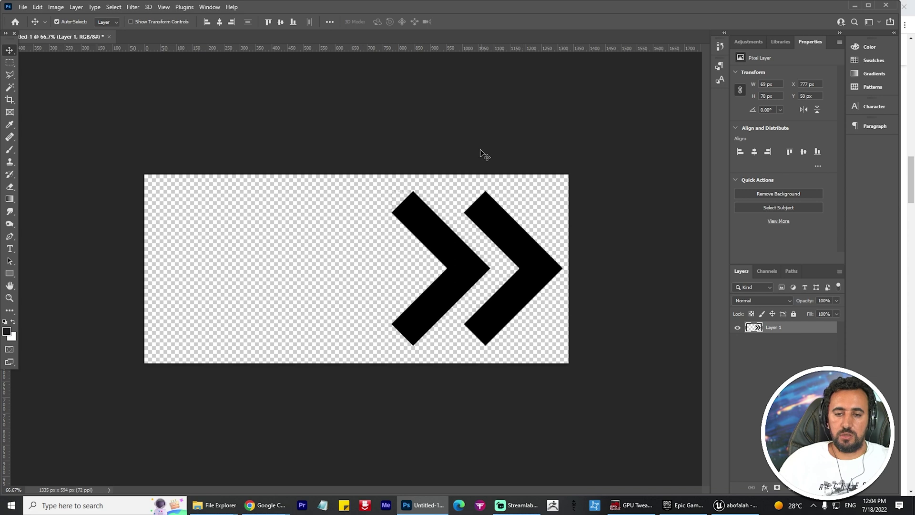
pyautogui.hotkey('ctrl', 'd')
pyautogui.click(208, 90)
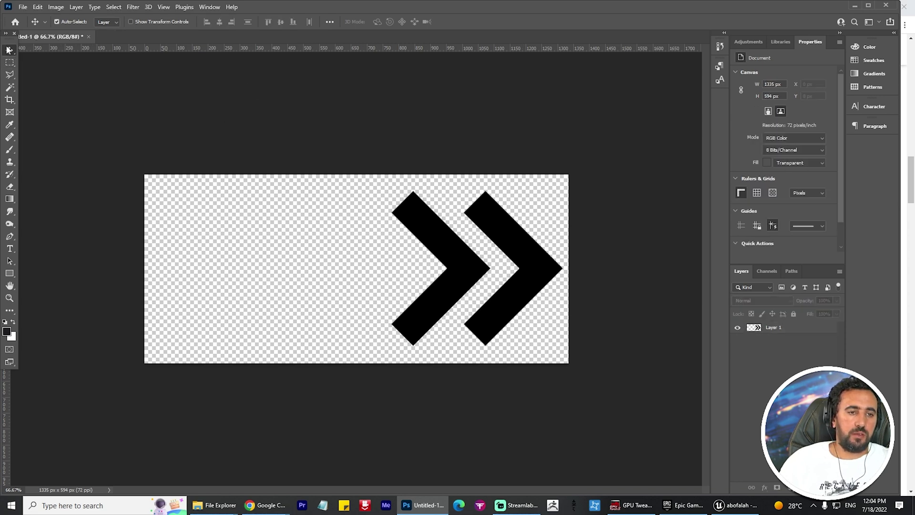
# Duplicate the double arrow twice, placing each copy in line to the left of the previous pair
pyautogui.click(450, 238)
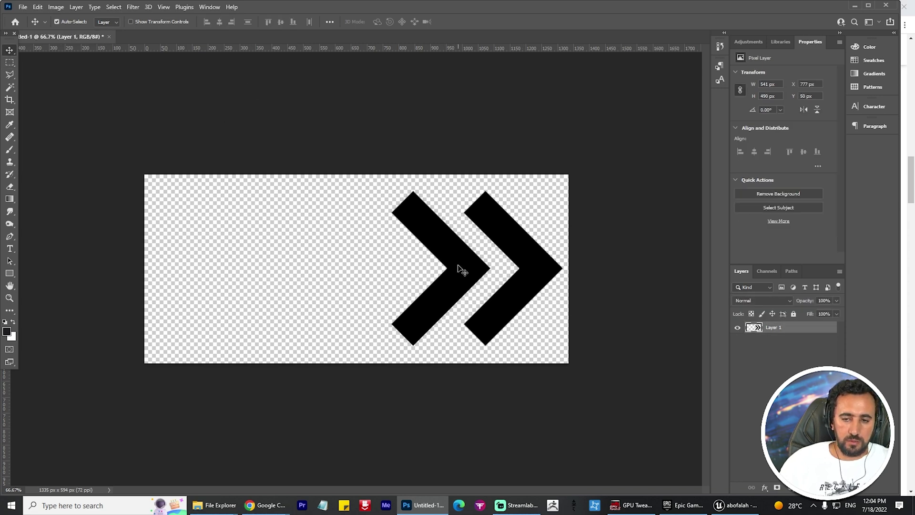
pyautogui.keyDown('alt'); pyautogui.moveTo(473, 272); pyautogui.dragTo(325, 269); pyautogui.keyUp('alt')
pyautogui.moveTo(486, 193); pyautogui.dragTo(385, 127)
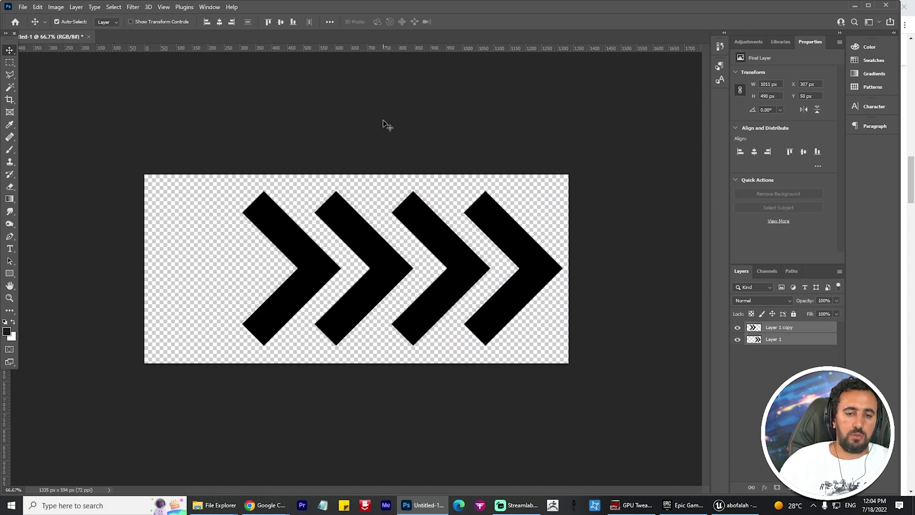
pyautogui.keyDown('alt'); pyautogui.moveTo(307, 260); pyautogui.dragTo(154, 270); pyautogui.keyUp('alt')
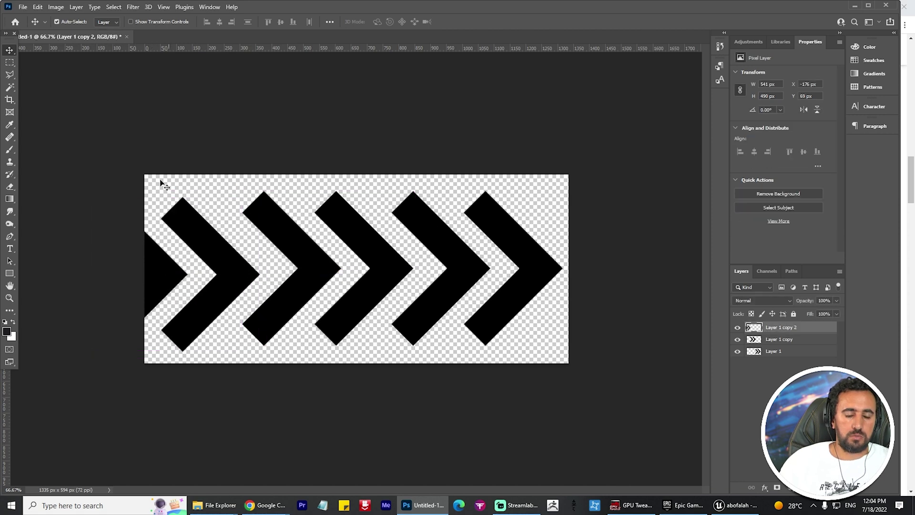
# Widen the canvas to 2000 pixels
pyautogui.click(56, 7)
pyautogui.click(72, 86)
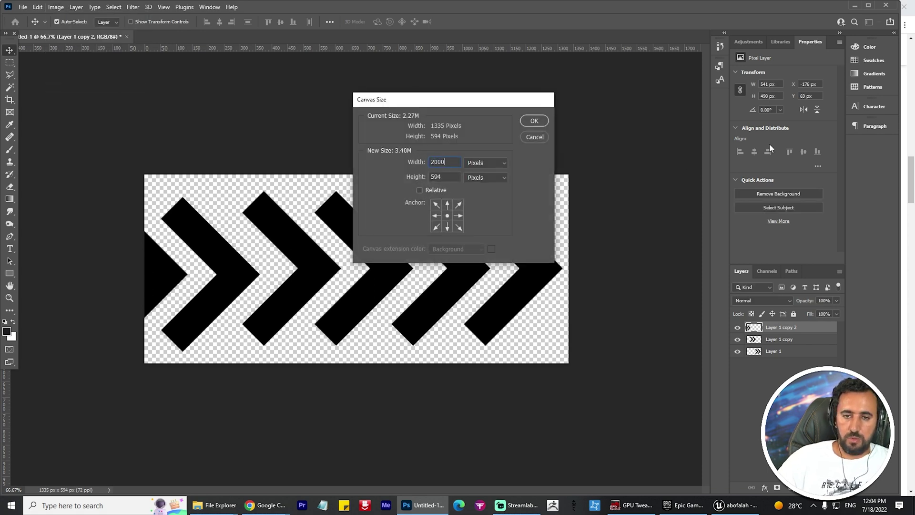
pyautogui.write('2000')
pyautogui.press('Return')
pyautogui.hotkey('ctrl', '-')
pyautogui.hotkey('ctrl', '-')
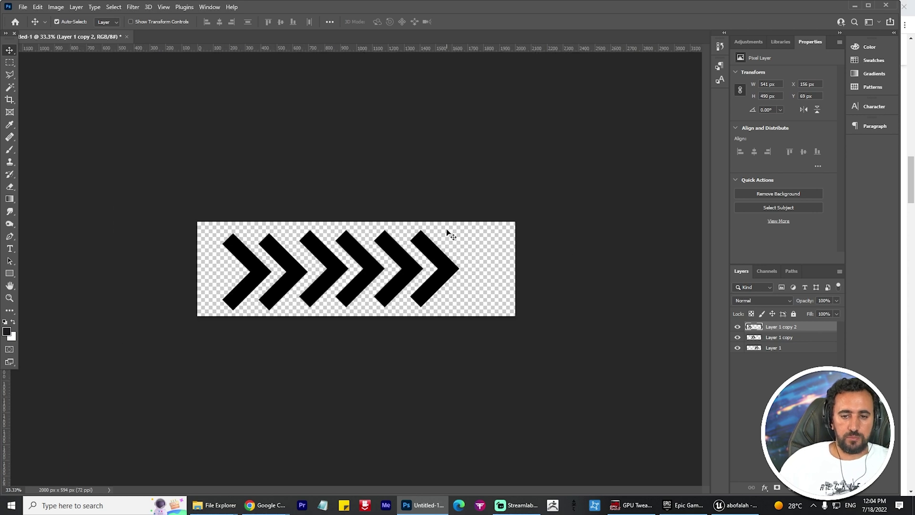
# Select all three arrow layers and move them together to about 45 px from the canvas's left edge
pyautogui.keyDown('alt'); pyautogui.scroll(3, 228, 303); pyautogui.keyUp('alt')
pyautogui.moveTo(176, 303); pyautogui.dragTo(142, 262)
pyautogui.keyDown('alt'); pyautogui.scroll(-1, 278, 269); pyautogui.keyUp('alt')
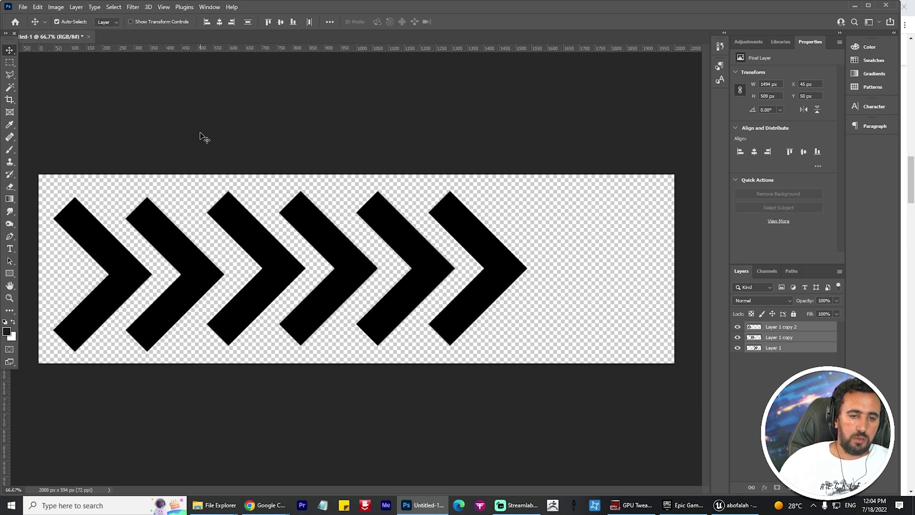
pyautogui.click(92, 178)
pyautogui.click(10, 63)
pyautogui.hotkey('ctrl', '-')
pyautogui.hotkey('ctrl', '+')
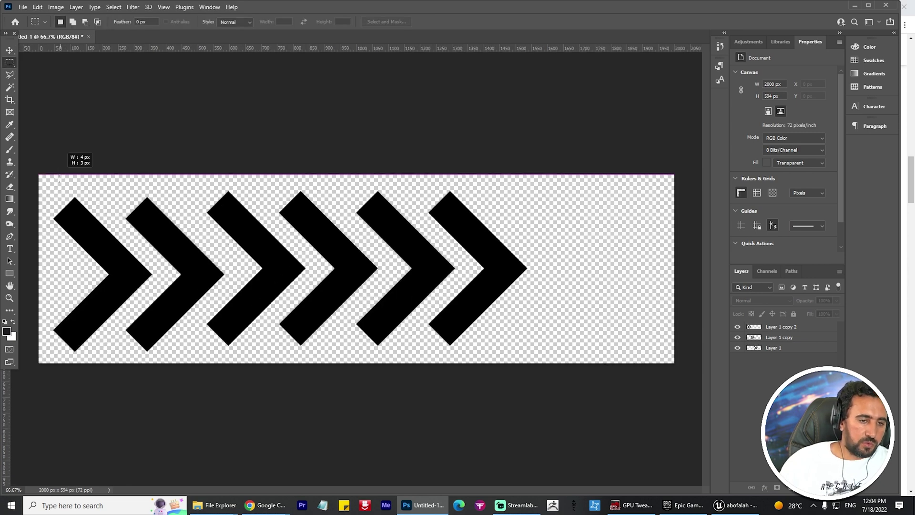
pyautogui.moveTo(67, 173); pyautogui.dragTo(69, 173)
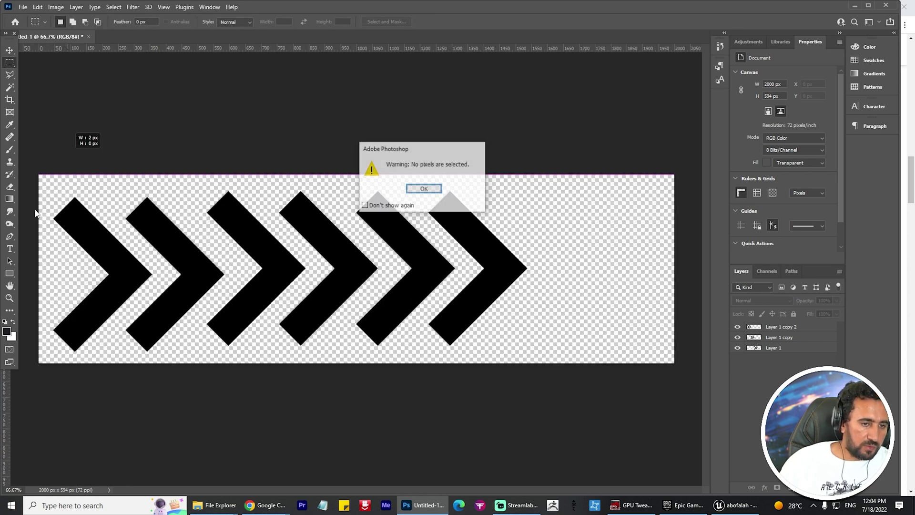
pyautogui.click(421, 188)
pyautogui.press('h')
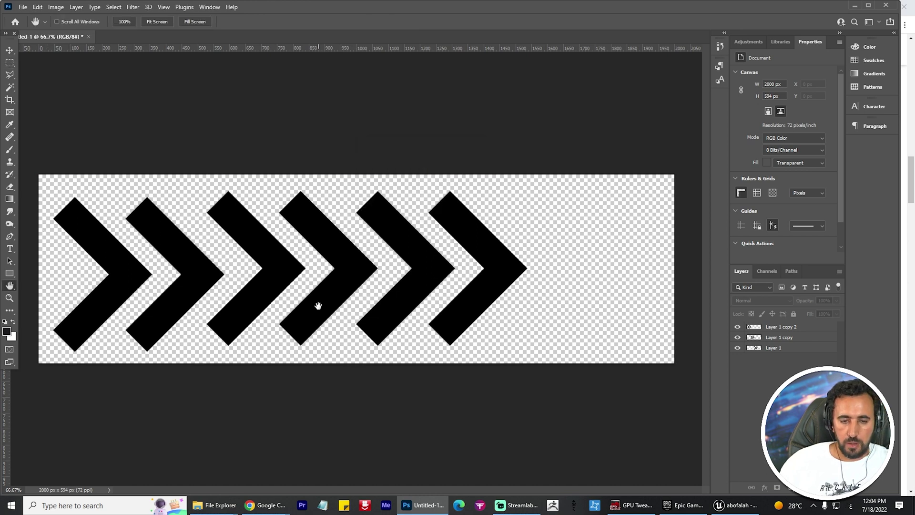
# Crop the canvas to a rectangular marquee around the repeating arrows, about 1181 px wide and 594 px high, starting just before the first arrow
pyautogui.click(9, 64)
pyautogui.moveTo(50, 178); pyautogui.dragTo(424, 374)
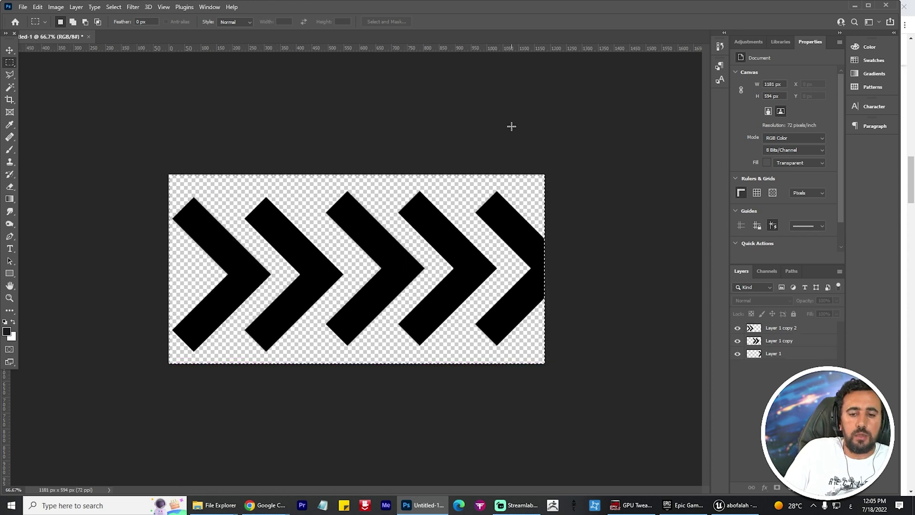
# Save the image as a PNG named arrow in the Unreal project's Content/animation_tex folder, using the large file size option
pyautogui.click(22, 7)
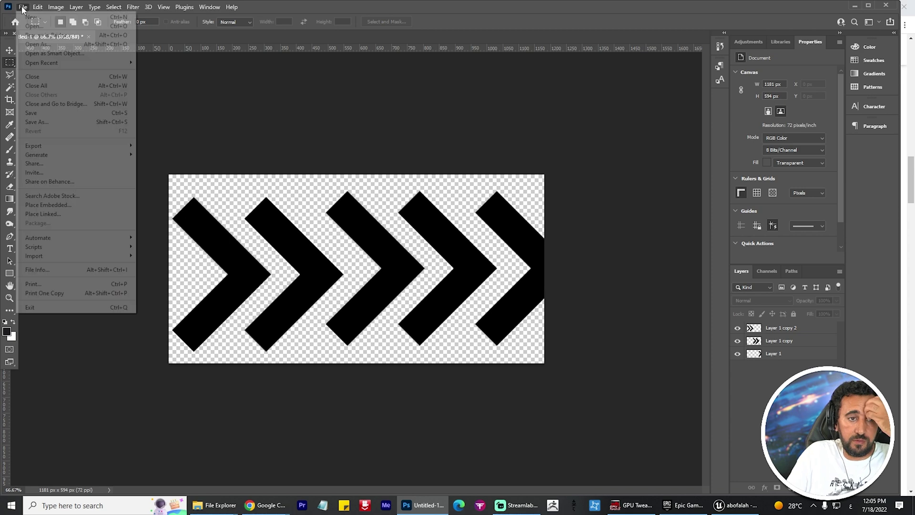
pyautogui.click(52, 123)
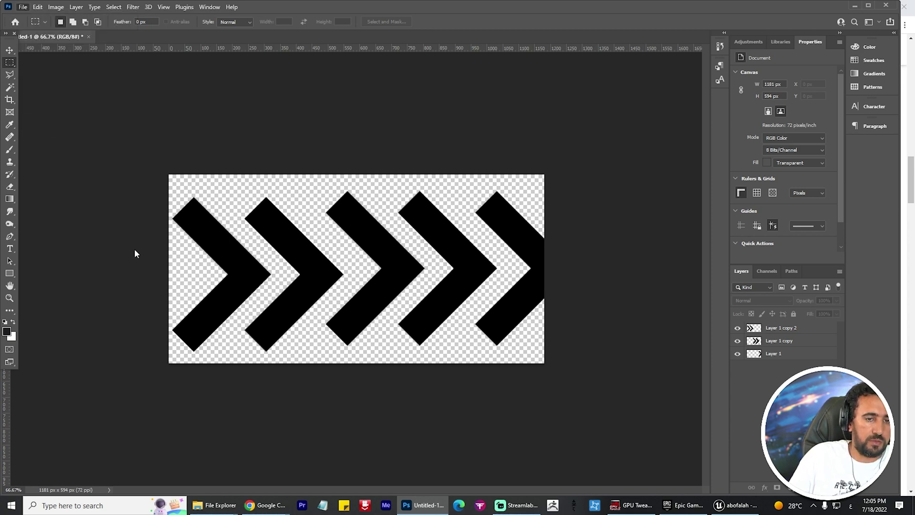
pyautogui.click(105, 396)
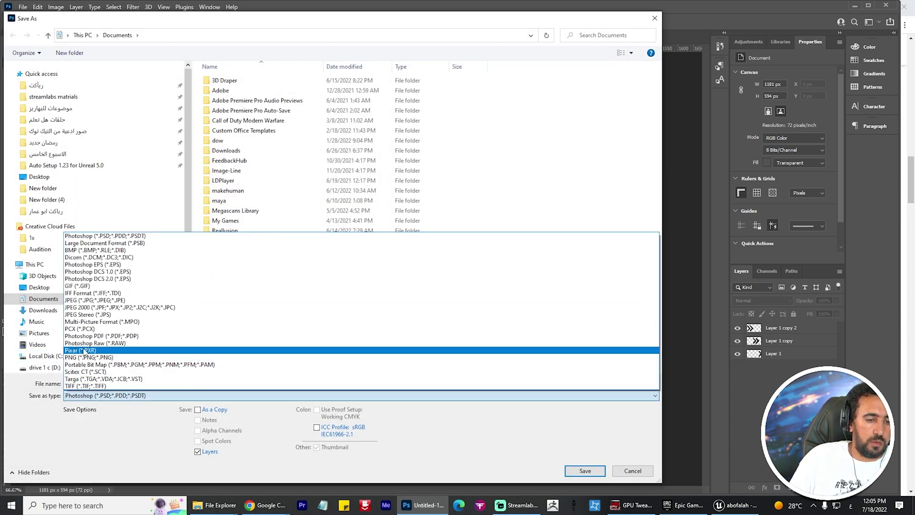
pyautogui.click(95, 350)
pyautogui.click(105, 395)
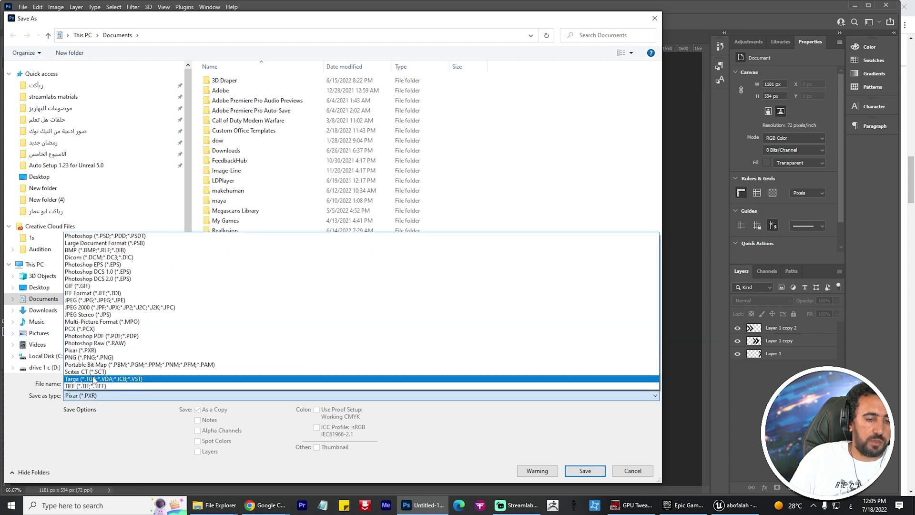
pyautogui.click(95, 358)
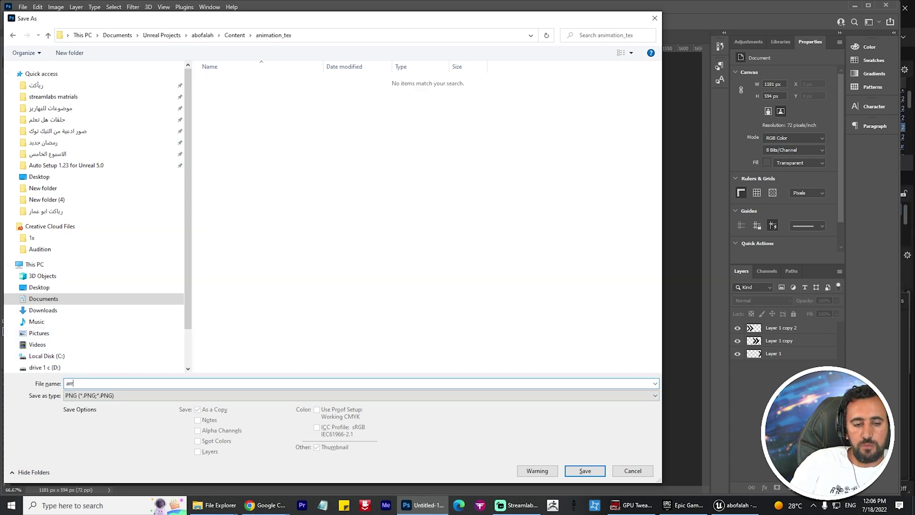
pyautogui.press('Return')
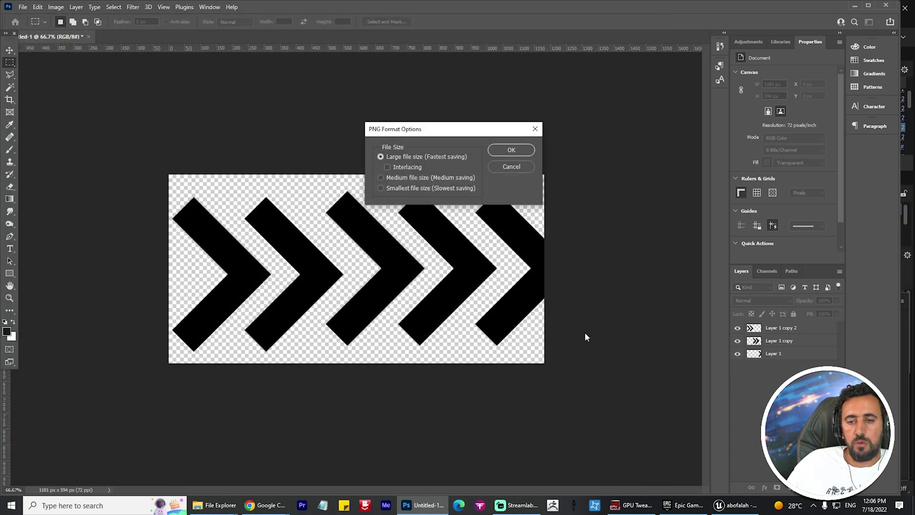
pyautogui.click(498, 152)
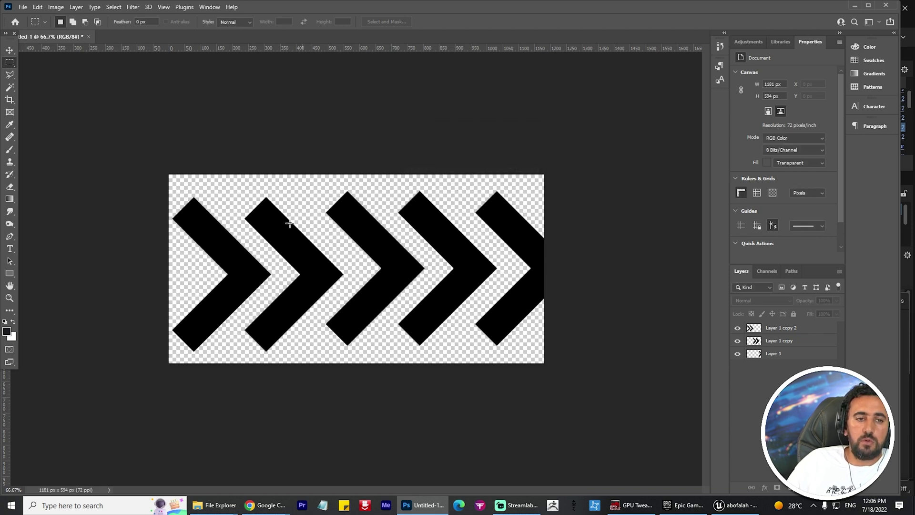
# Check the saved arrow.png in File Explorer's animation_tex folder and switch to Unreal Engine
pyautogui.hotkey('alt', 'Tab')
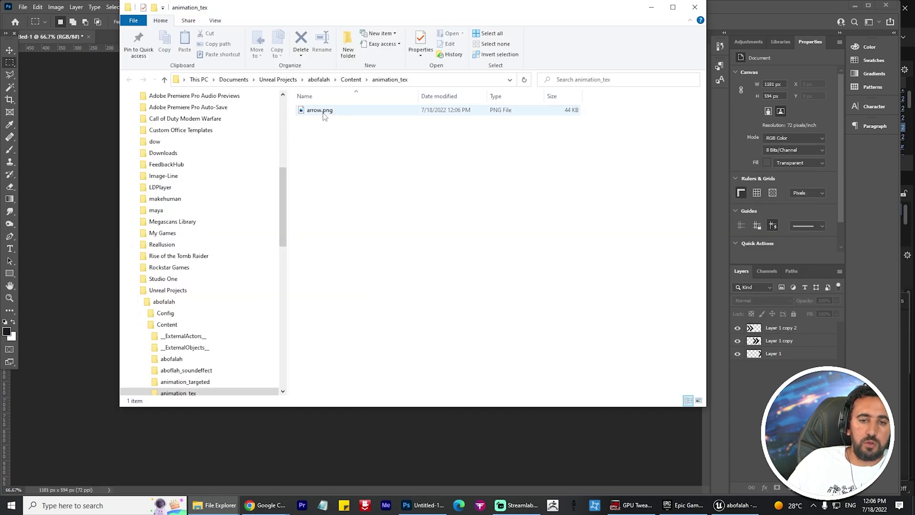
pyautogui.click(319, 110)
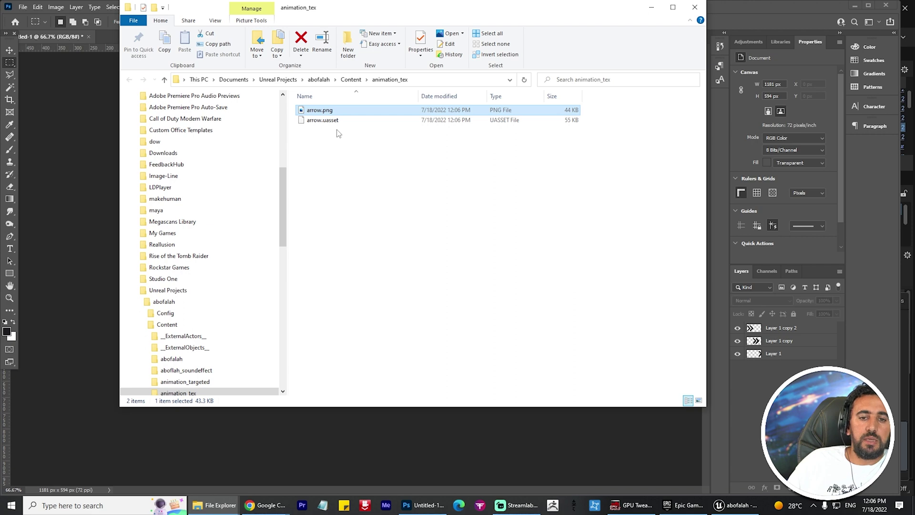
pyautogui.hotkey('alt', 'Tab')
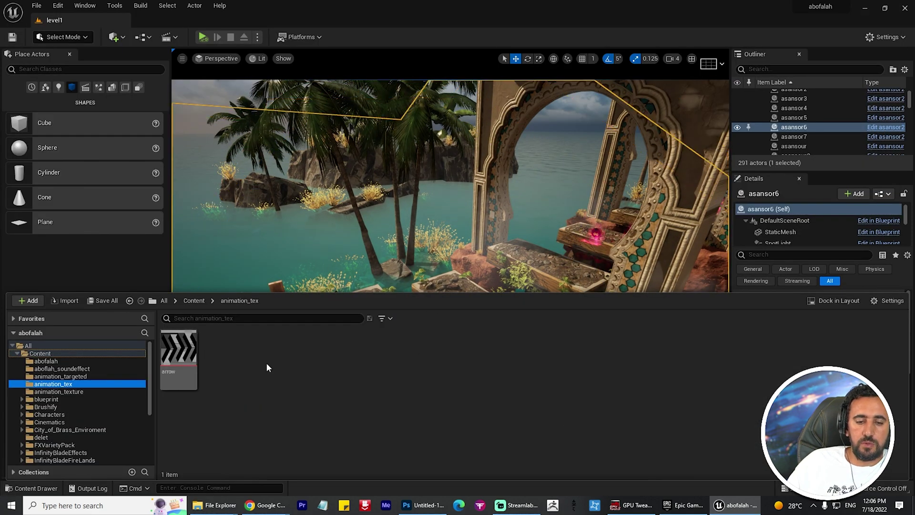
# Create a material named arrow-mat in the animation_tex folder and open it for editing
pyautogui.rightClick(277, 359)
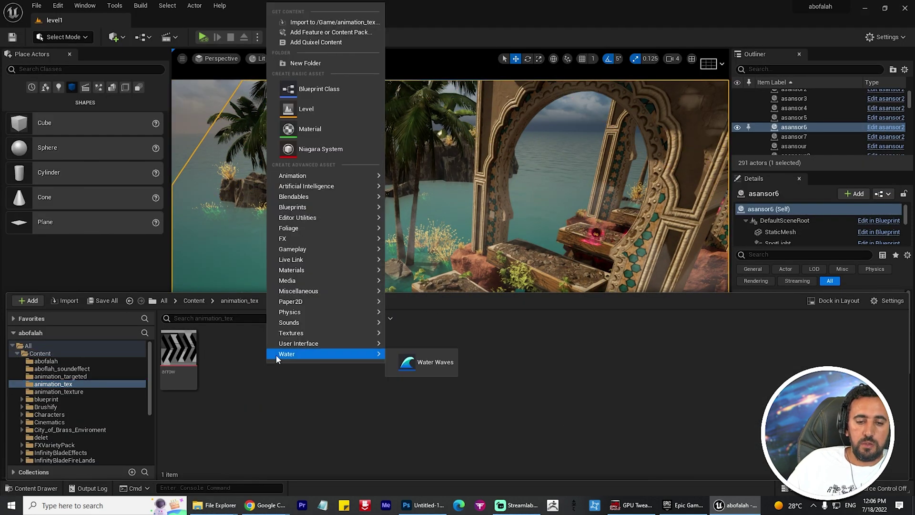
pyautogui.click(305, 129)
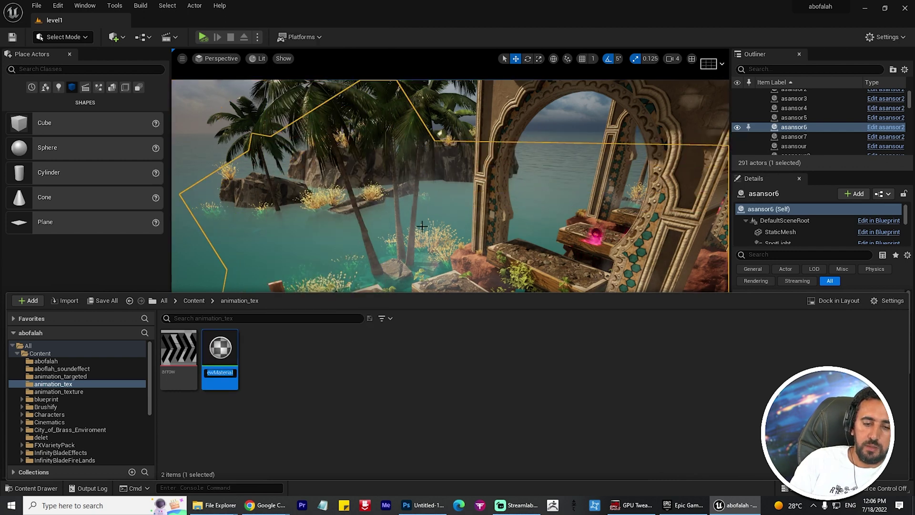
pyautogui.write('a')
pyautogui.press('BackSpace')
pyautogui.write('arrow-Ma')
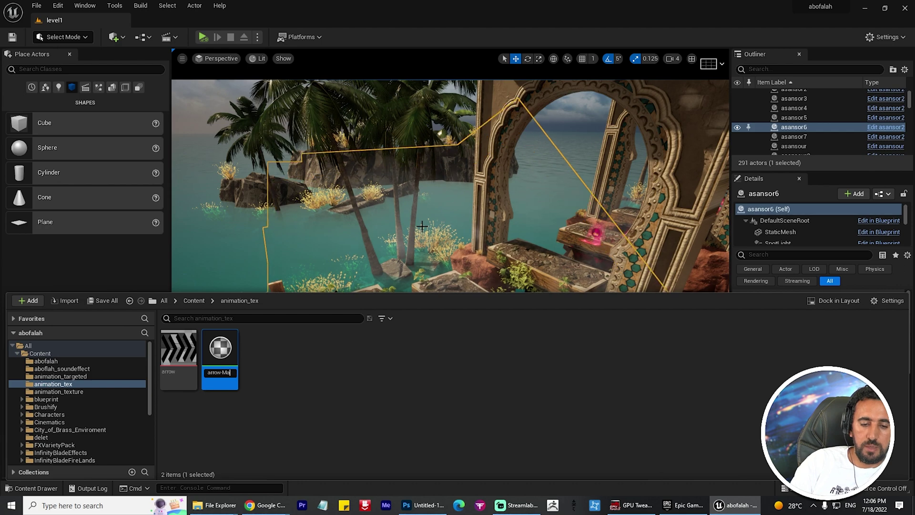
pyautogui.press('BackSpace')
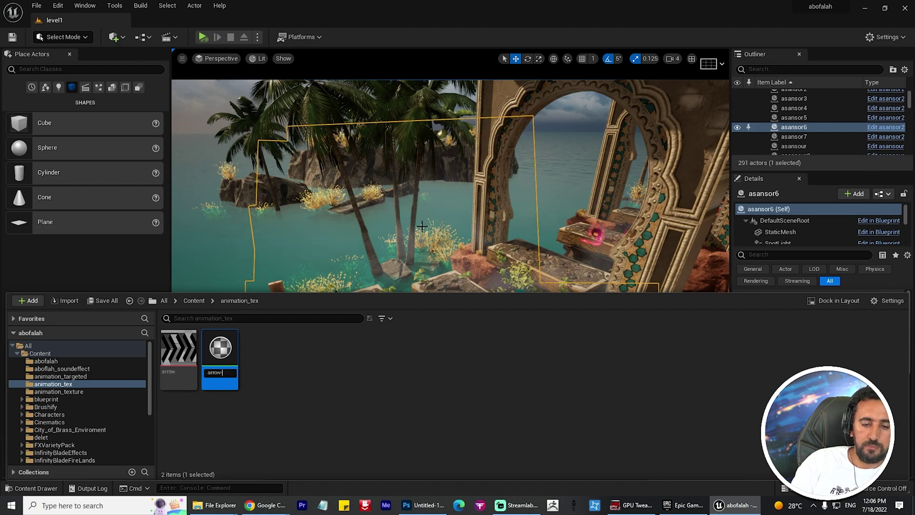
pyautogui.write('-mat')
pyautogui.press('Return')
pyautogui.press('Return')
# Add the arrow texture to the material graph as a Texture Sample and enlarge the material editor window to full screen
pyautogui.moveTo(599, 37); pyautogui.dragTo(753, 48)
pyautogui.hotkey('ctrl', 'space')
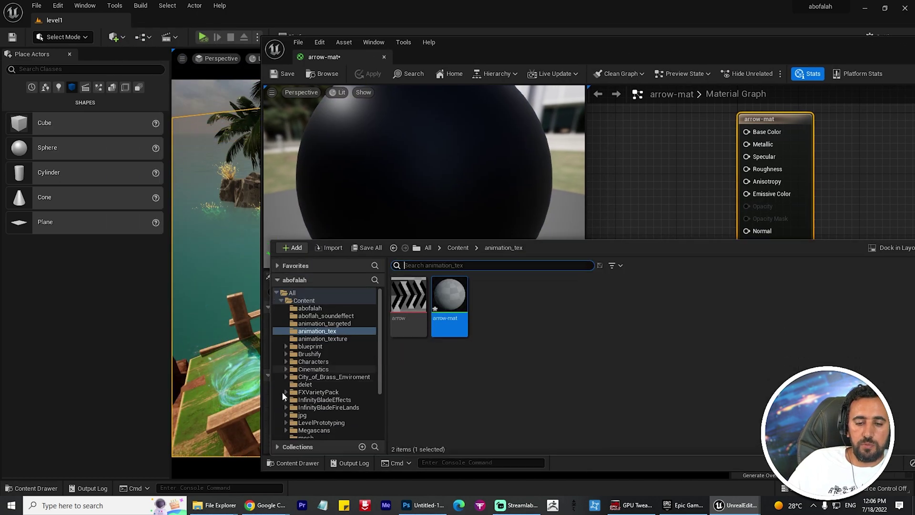
pyautogui.moveTo(409, 296); pyautogui.dragTo(677, 184)
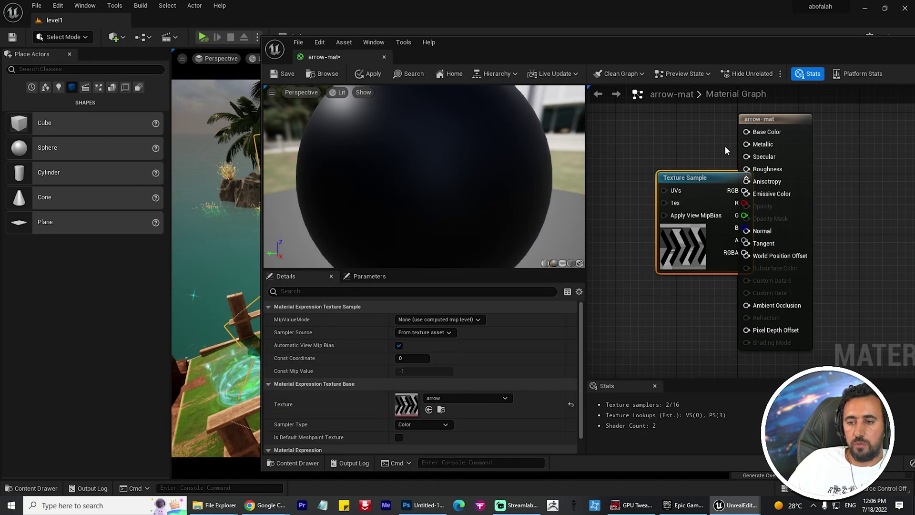
pyautogui.moveTo(737, 52); pyautogui.dragTo(352, 84)
pyautogui.click(477, 156)
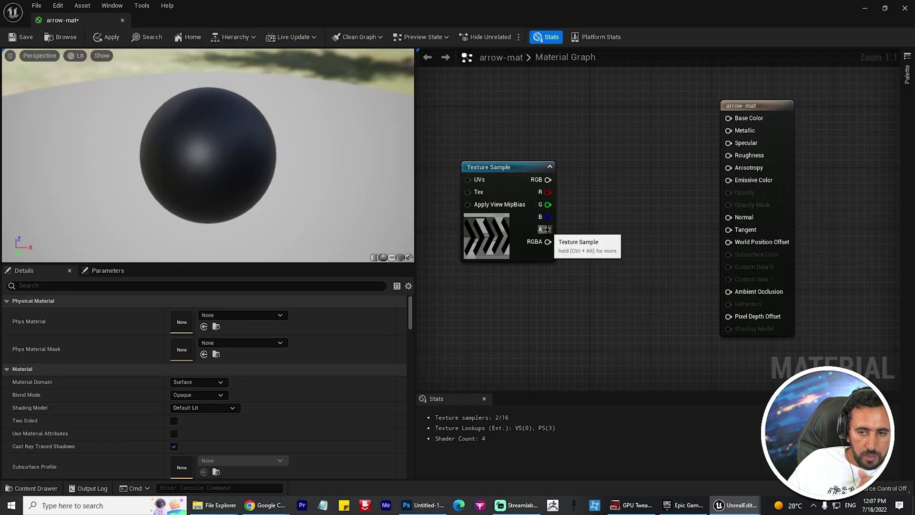
# Connect the Texture Sample's alpha output to Opacity Mask and set the material's Blend Mode to Masked
pyautogui.moveTo(548, 229); pyautogui.dragTo(729, 205)
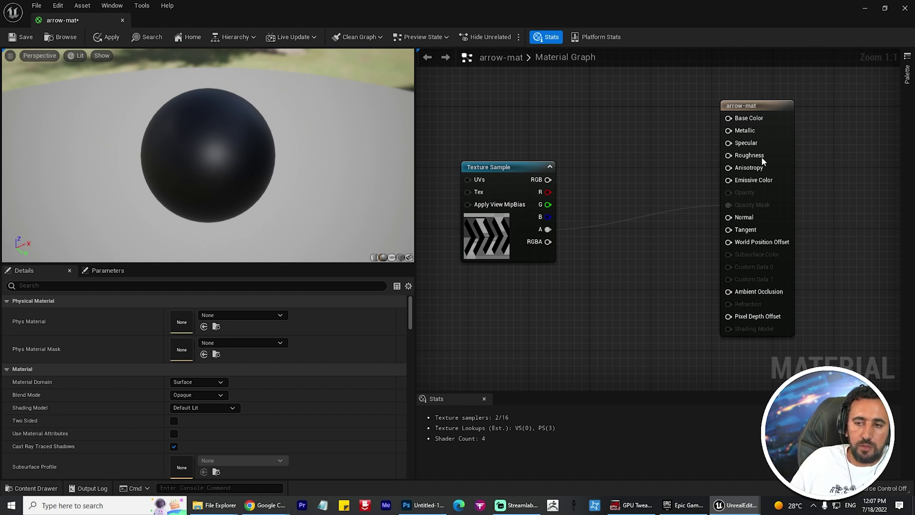
pyautogui.moveTo(748, 106); pyautogui.dragTo(686, 106)
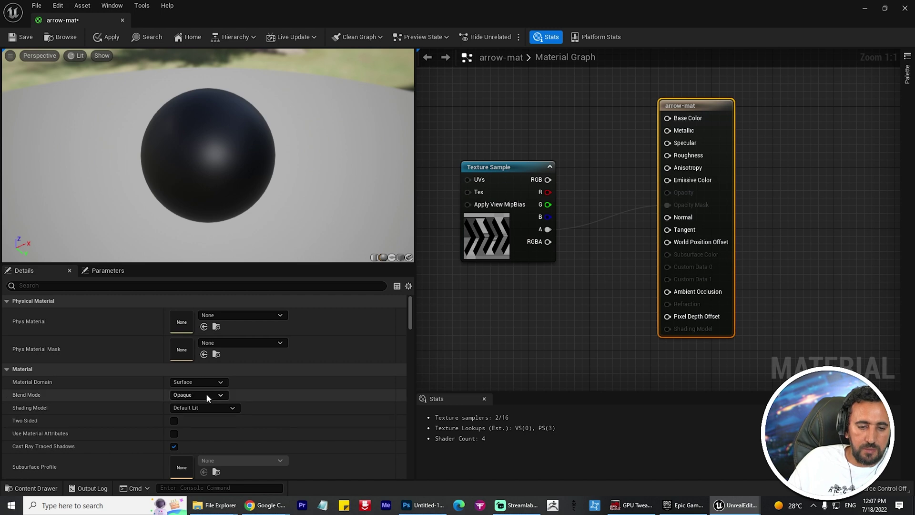
pyautogui.click(189, 395)
pyautogui.click(203, 413)
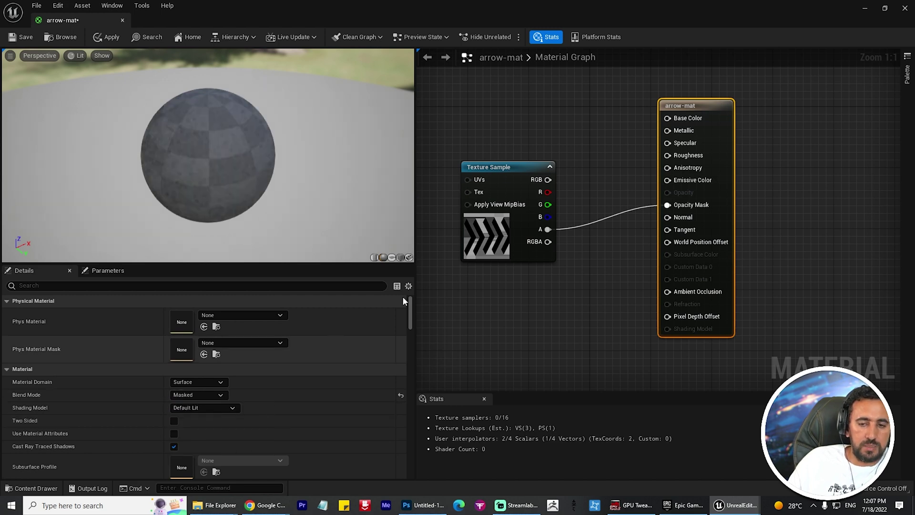
pyautogui.moveTo(251, 167); pyautogui.dragTo(171, 209)
pyautogui.scroll(2, 208, 155)
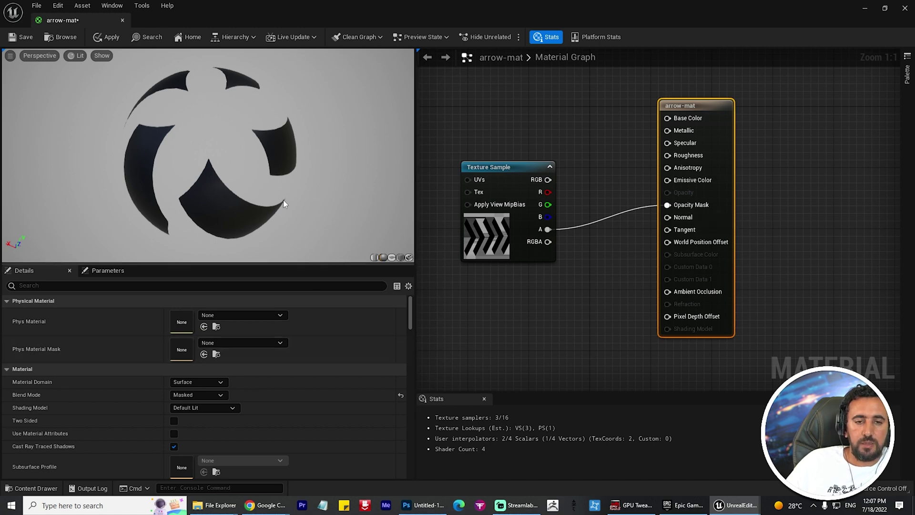
# Move the material's output node aside to make room and add a Multiply node between it and the Texture Sample
pyautogui.moveTo(286, 204); pyautogui.dragTo(275, 199)
pyautogui.moveTo(273, 199); pyautogui.dragTo(250, 243, button='middle')
pyautogui.scroll(-5, 273, 199)
pyautogui.moveTo(274, 199); pyautogui.dragTo(364, 173)
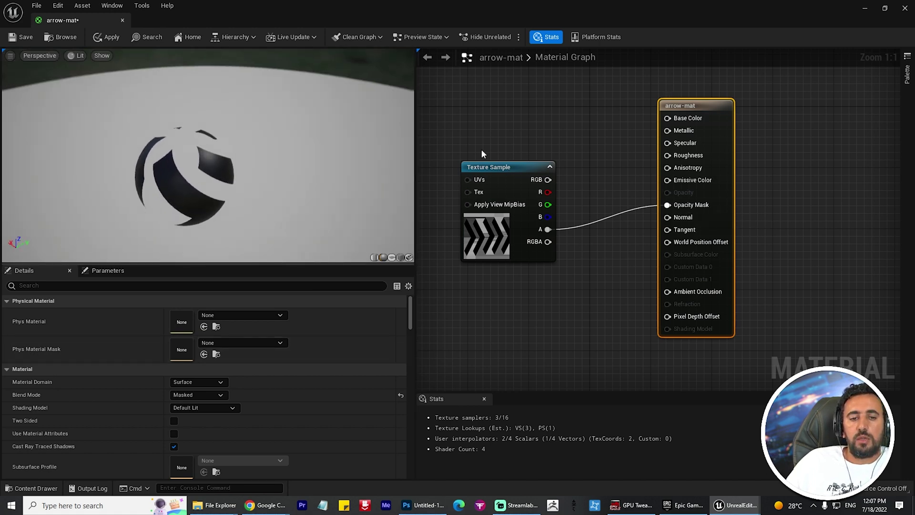
pyautogui.moveTo(703, 105); pyautogui.dragTo(795, 128)
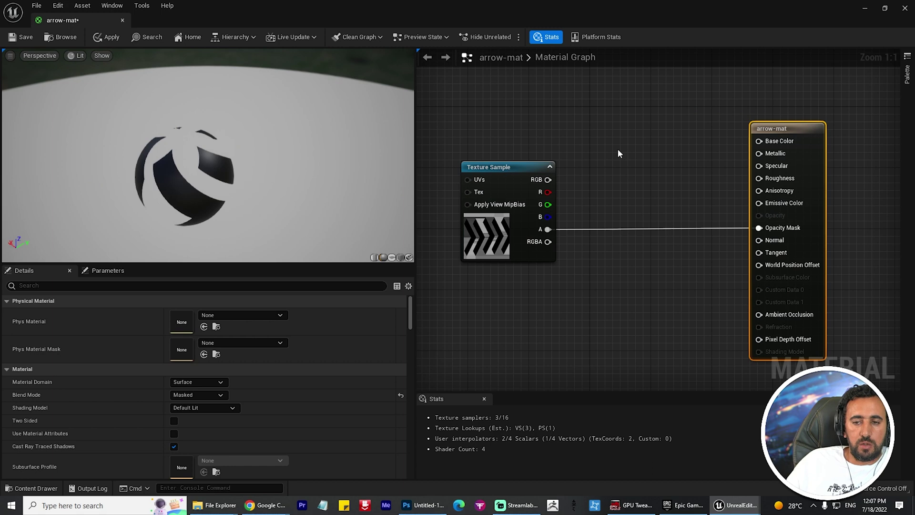
pyautogui.rightClick(601, 125)
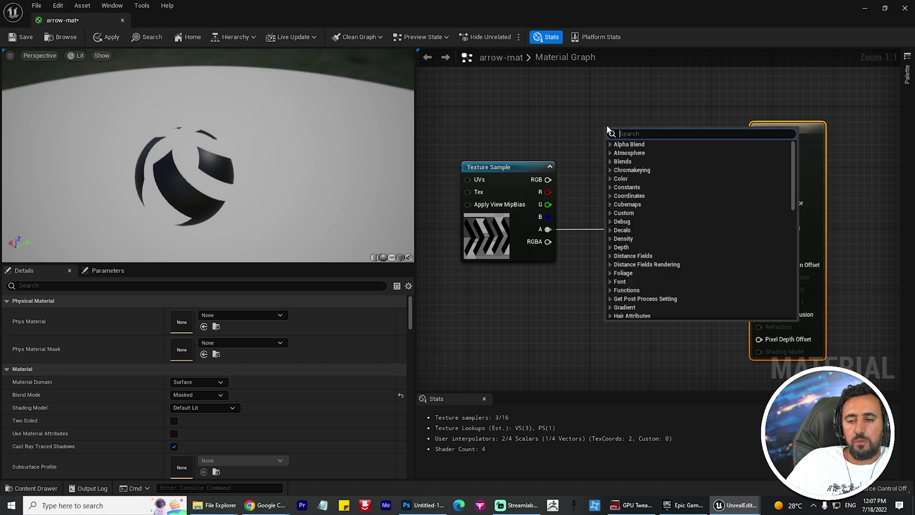
pyautogui.write('mu')
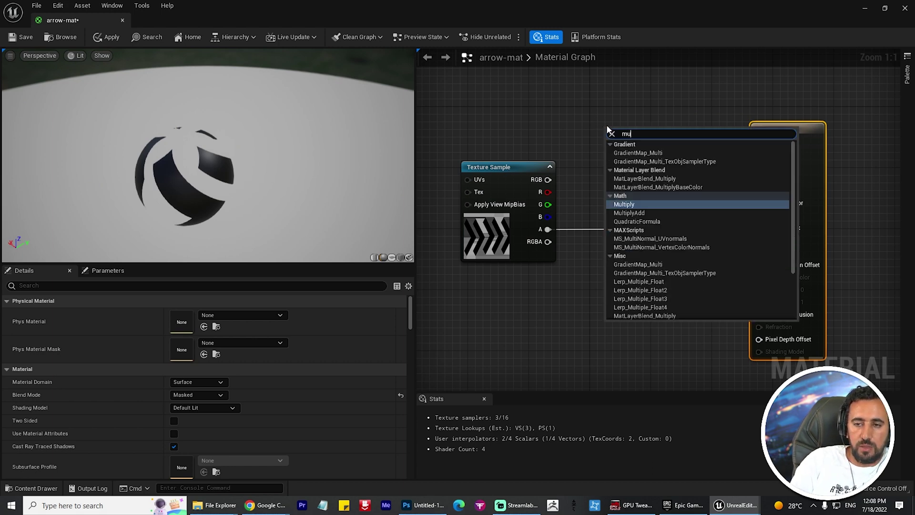
pyautogui.click(624, 204)
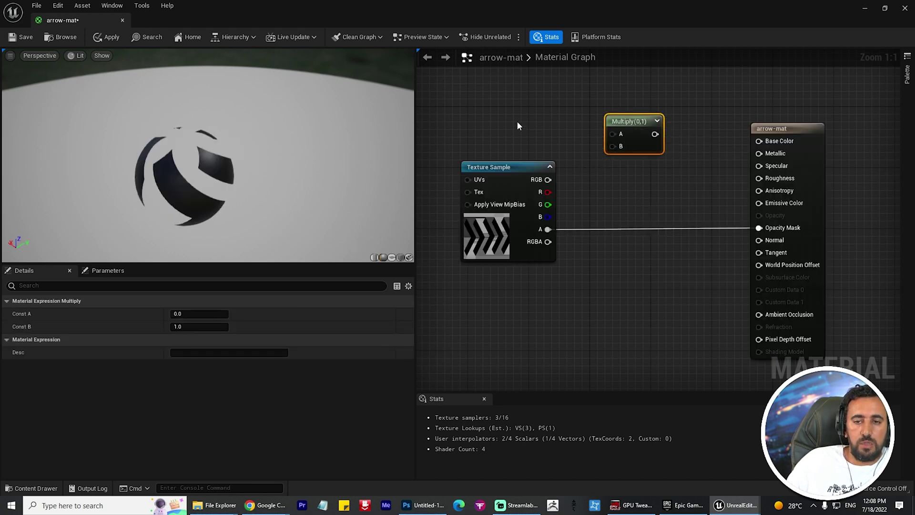
pyautogui.moveTo(643, 120); pyautogui.dragTo(642, 128)
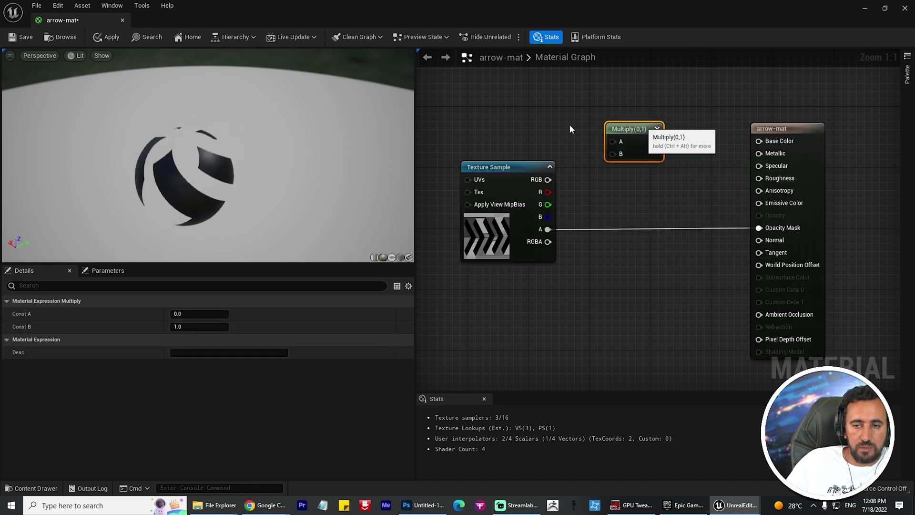
# Add a Constant3Vector node above the Texture Sample and connect it to the Multiply node's A input
pyautogui.rightClick(529, 105)
pyautogui.write('con')
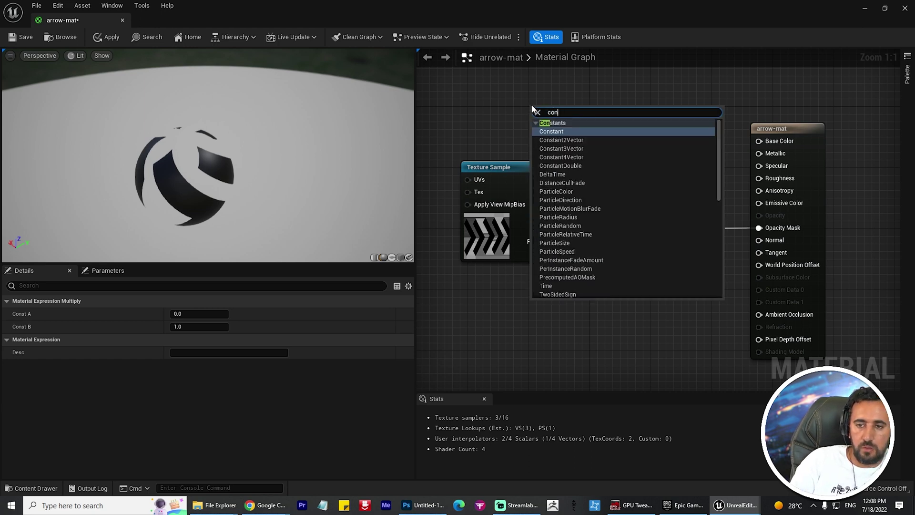
pyautogui.click(555, 148)
pyautogui.moveTo(556, 121); pyautogui.dragTo(599, 133)
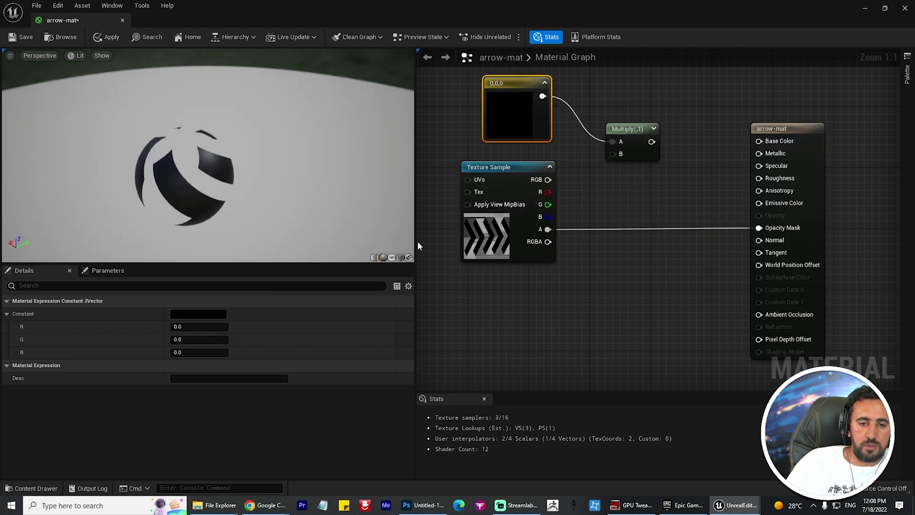
# Set the Constant3Vector to yellow-green (R 0.731, G 1.0, B 0.0) and connect the Multiply output to Base Color
pyautogui.click(187, 313)
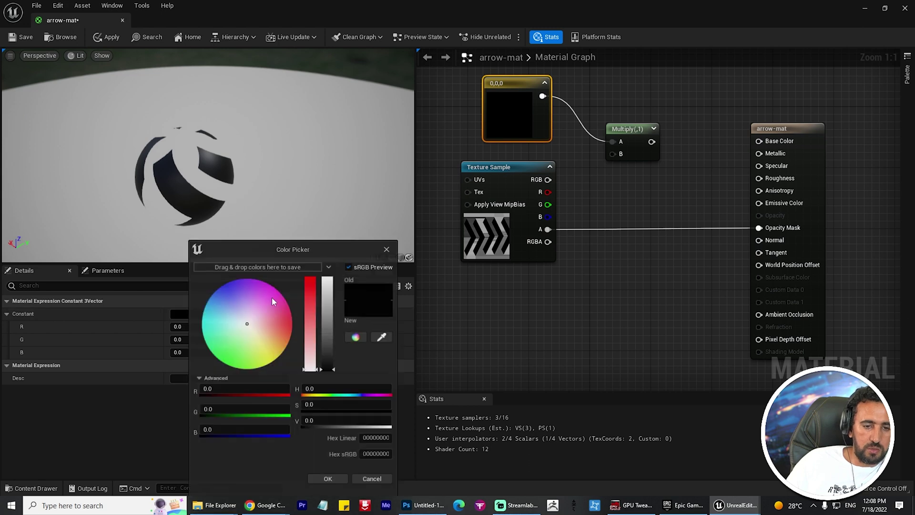
pyautogui.moveTo(255, 339); pyautogui.dragTo(256, 369)
pyautogui.moveTo(326, 284); pyautogui.dragTo(327, 275)
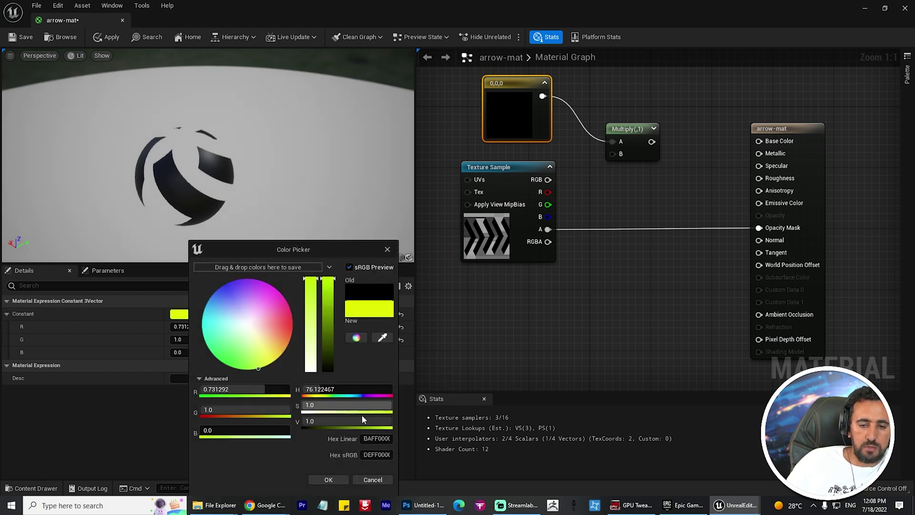
pyautogui.click(332, 482)
pyautogui.moveTo(641, 138); pyautogui.dragTo(761, 142)
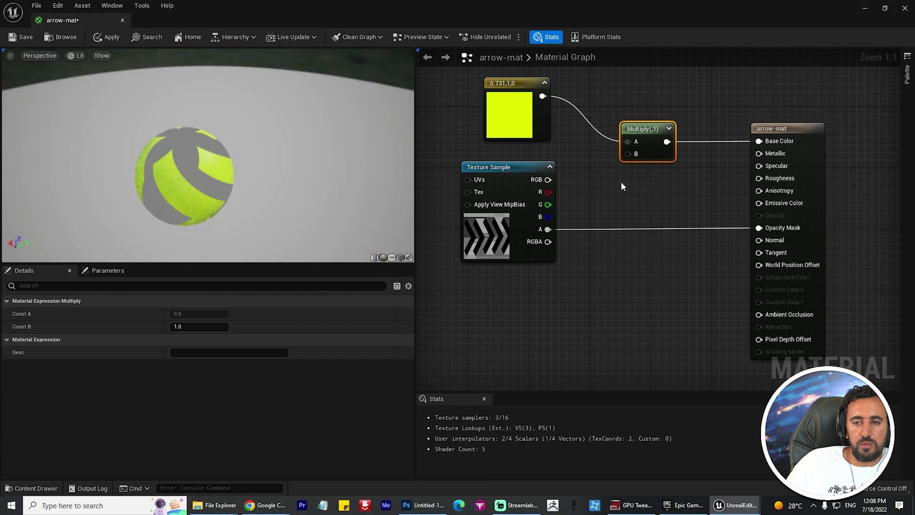
pyautogui.moveTo(234, 206)
pyautogui.mouseDown()
pyautogui.moveTo(291, 165)
pyautogui.moveTo(240, 204)
pyautogui.mouseUp()
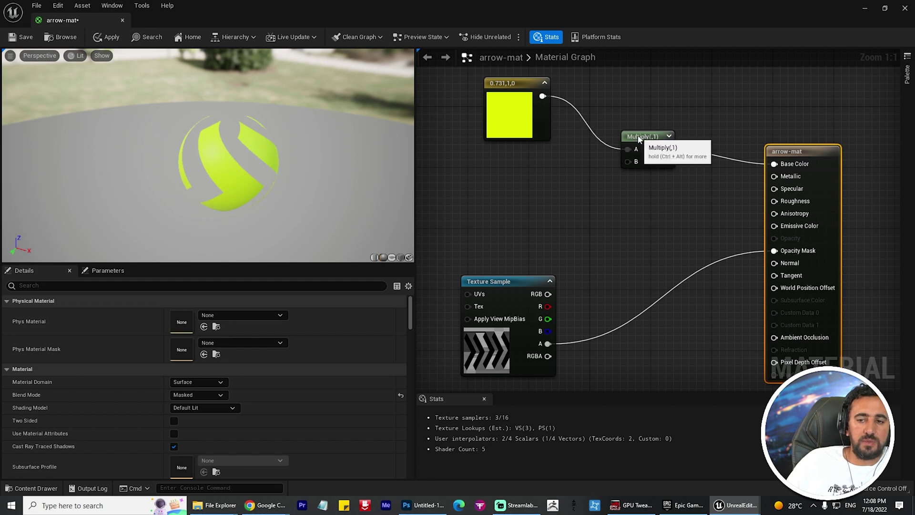
# Try connecting the Multiply node's output directly to Emissive Color, check the preview, and undo the connection
pyautogui.moveTo(639, 139); pyautogui.dragTo(779, 230)
pyautogui.moveTo(243, 207); pyautogui.dragTo(340, 221)
pyautogui.hotkey('ctrl', 'z')
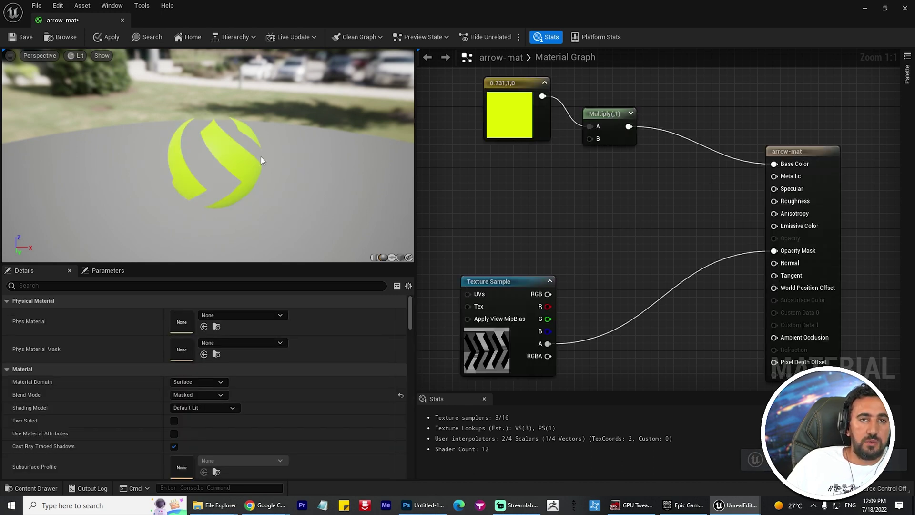
# Add a second Multiply node, feed the first Multiply's output into its A input, and connect it to Emissive Color
pyautogui.rightClick(640, 205)
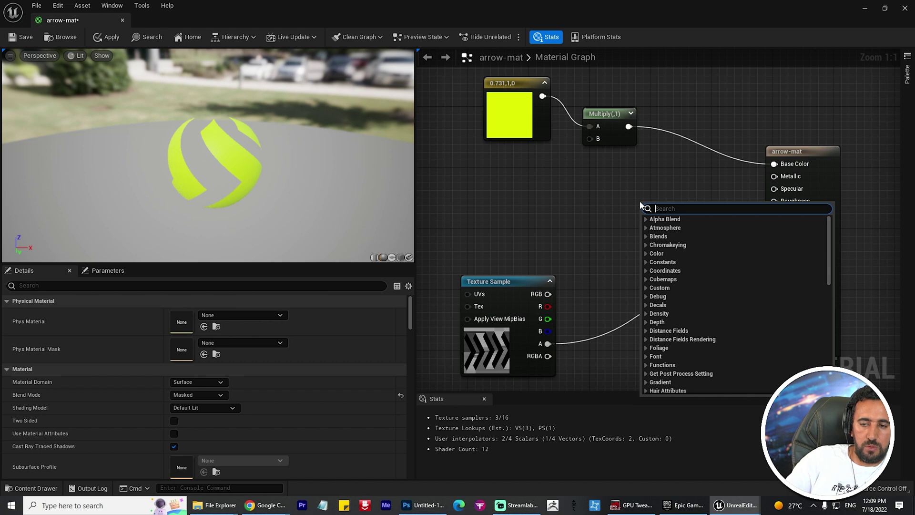
pyautogui.write('mult')
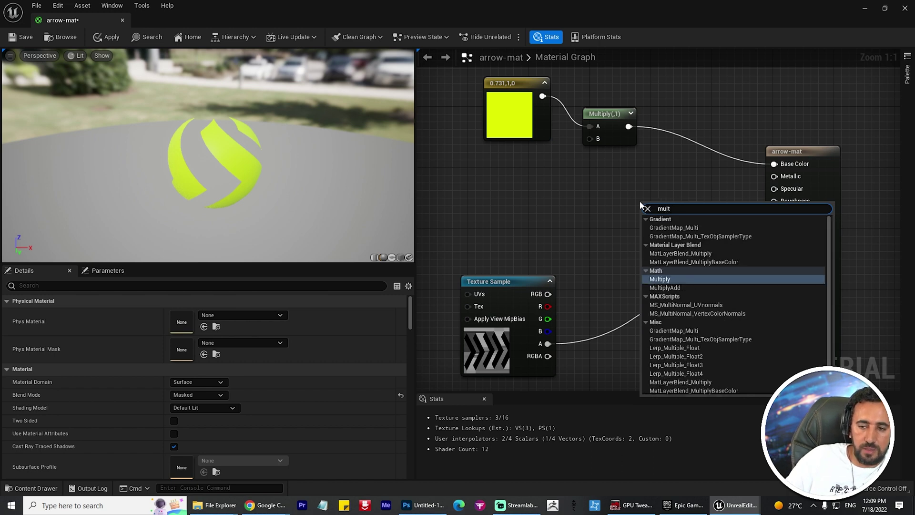
pyautogui.click(661, 279)
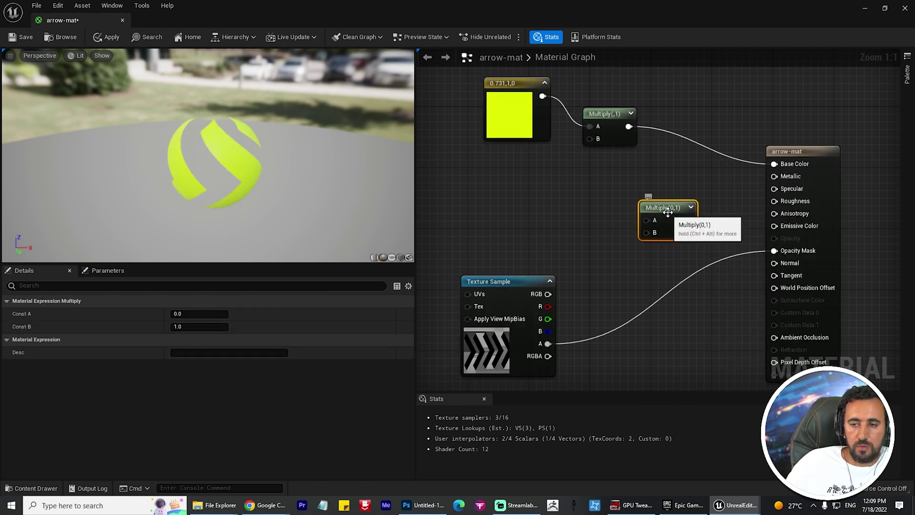
pyautogui.moveTo(668, 212); pyautogui.dragTo(688, 202)
pyautogui.moveTo(627, 126); pyautogui.dragTo(636, 144)
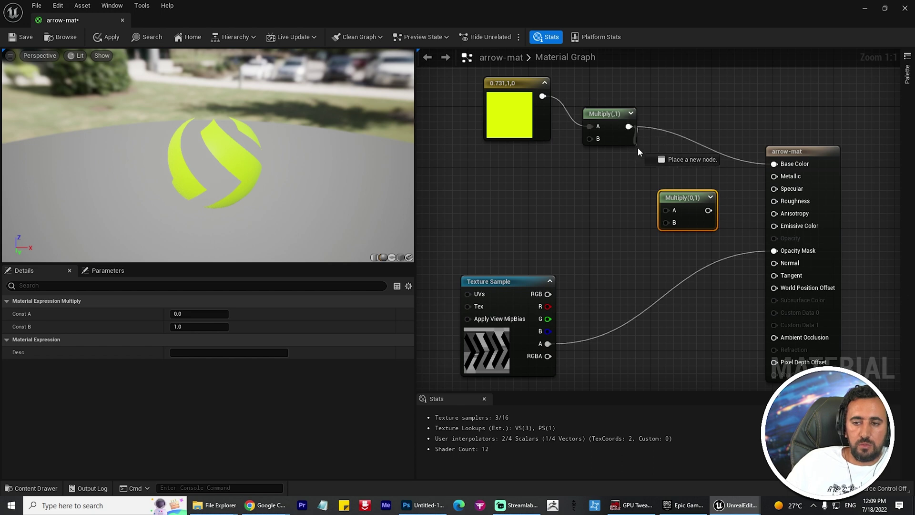
pyautogui.moveTo(703, 210); pyautogui.dragTo(776, 227)
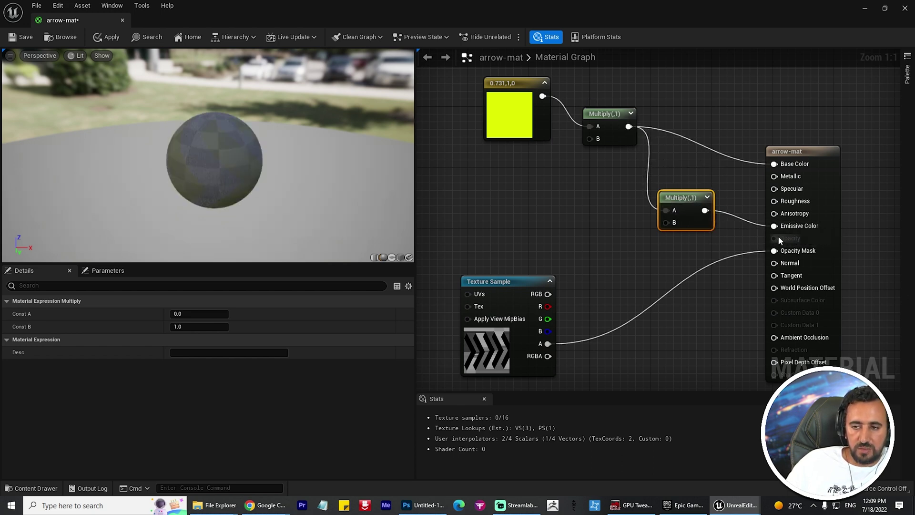
pyautogui.moveTo(241, 190); pyautogui.dragTo(304, 179)
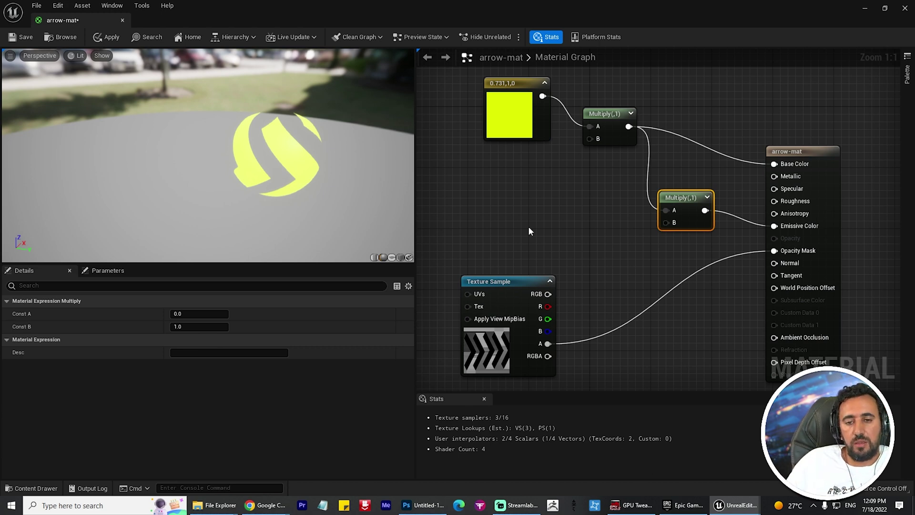
# Add a scalar Constant node and connect it to the B input of the emissive Multiply
pyautogui.rightClick(601, 236)
pyautogui.write('cons')
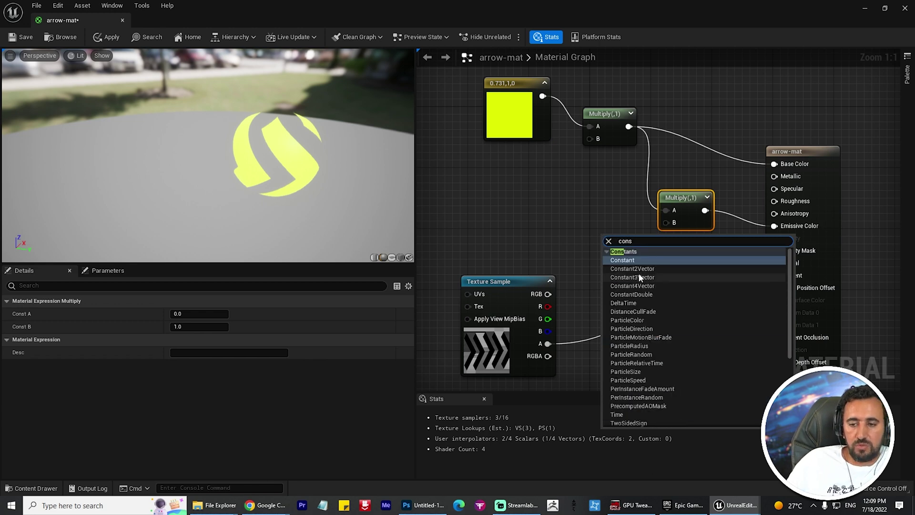
pyautogui.click(563, 203)
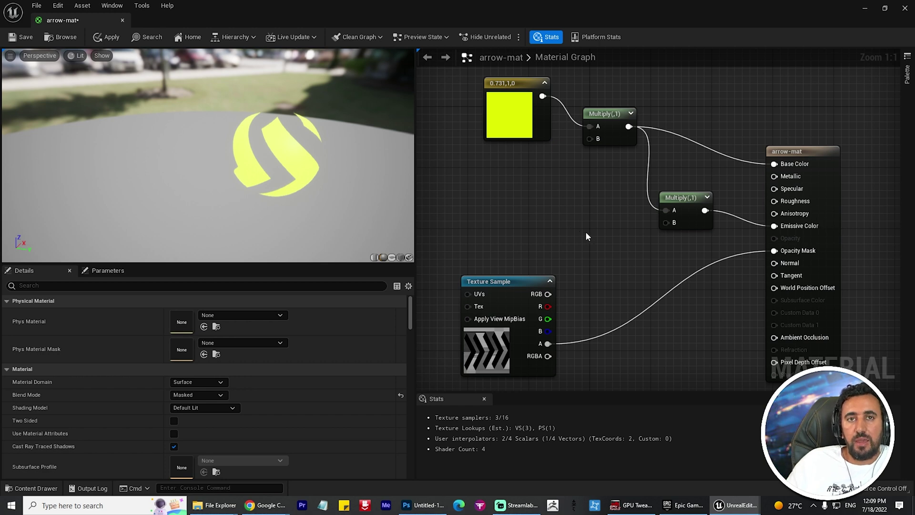
pyautogui.click(601, 241)
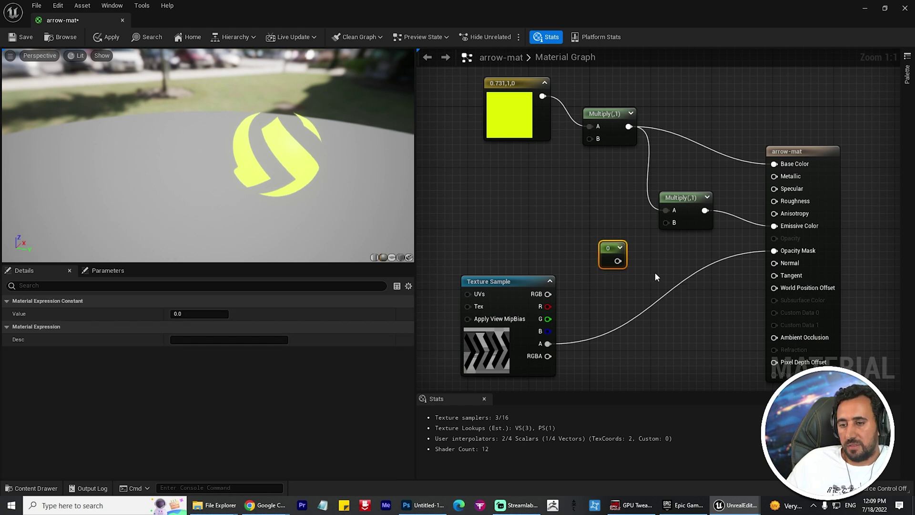
pyautogui.moveTo(618, 261); pyautogui.dragTo(667, 222)
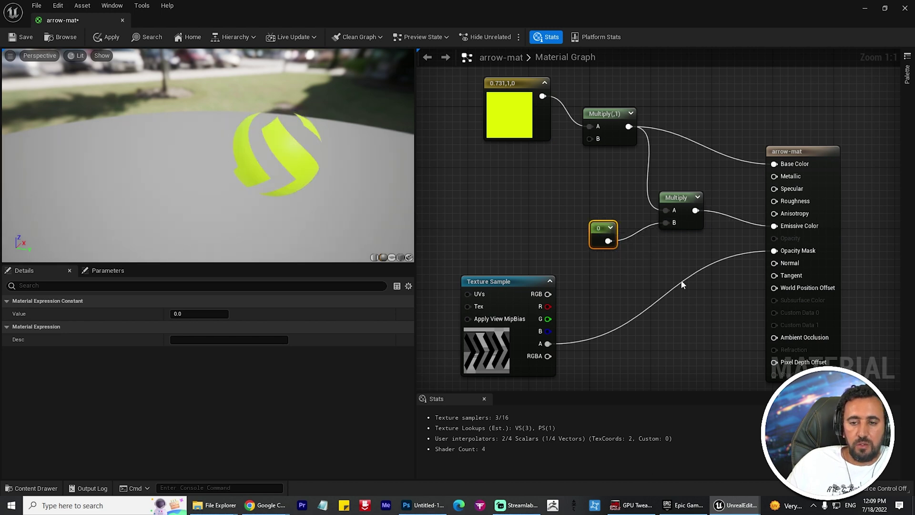
# Set the Constant feeding the emissive Multiply to 30 and check the glow on the preview sphere
pyautogui.click(190, 313)
pyautogui.moveTo(191, 314); pyautogui.dragTo(224, 314)
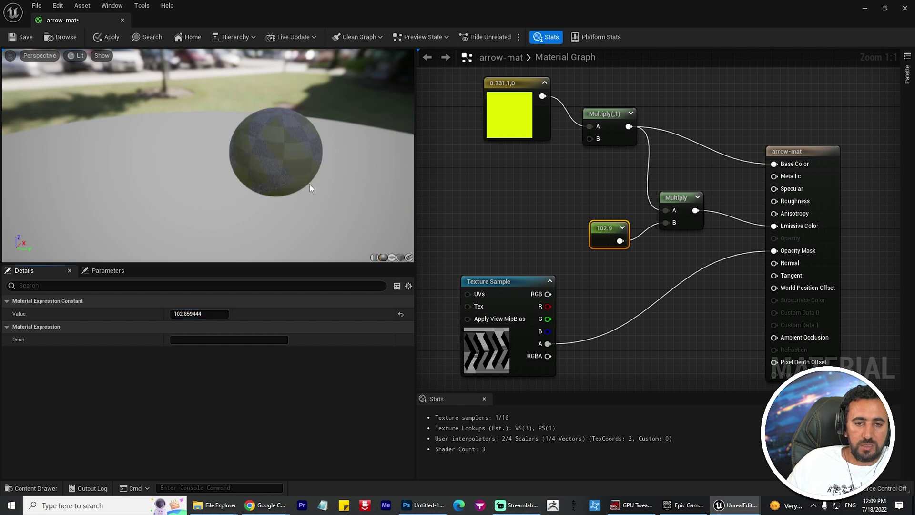
pyautogui.moveTo(282, 184); pyautogui.dragTo(305, 193)
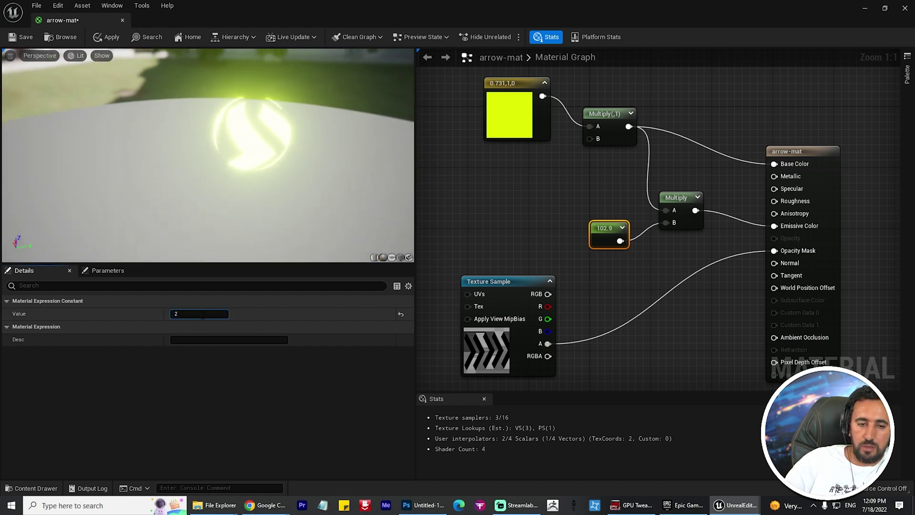
pyautogui.press('Return')
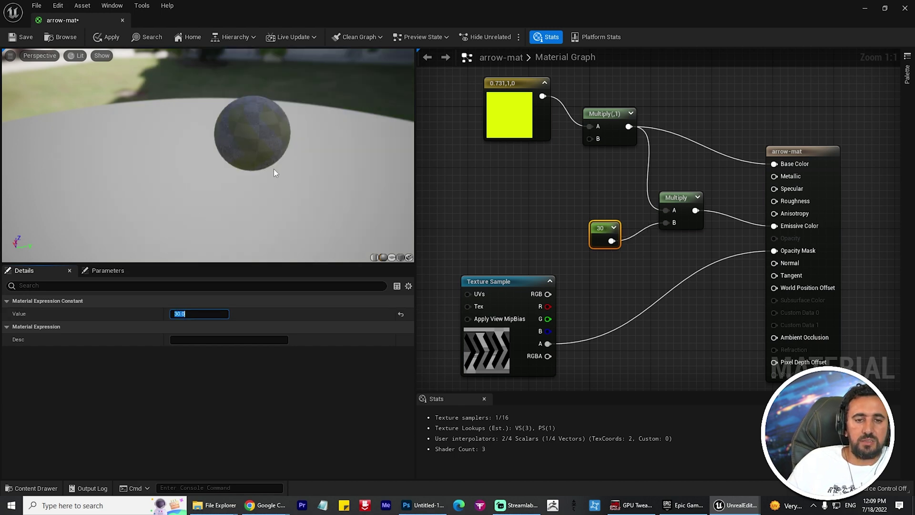
pyautogui.moveTo(257, 179); pyautogui.dragTo(300, 160)
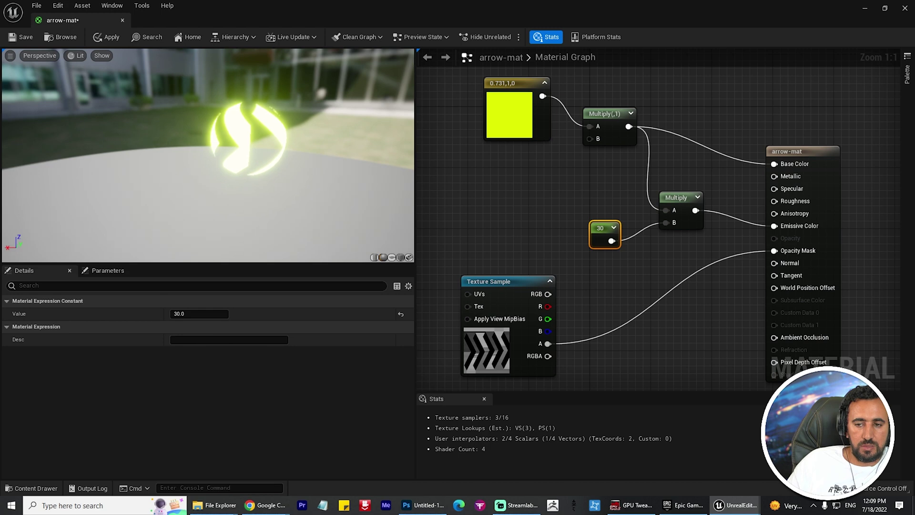
# Tidy the positions of the output and Texture Sample nodes, save arrow-mat, and close the material editor
pyautogui.click(786, 151)
pyautogui.moveTo(786, 151); pyautogui.dragTo(809, 143)
pyautogui.moveTo(533, 280); pyautogui.dragTo(541, 258)
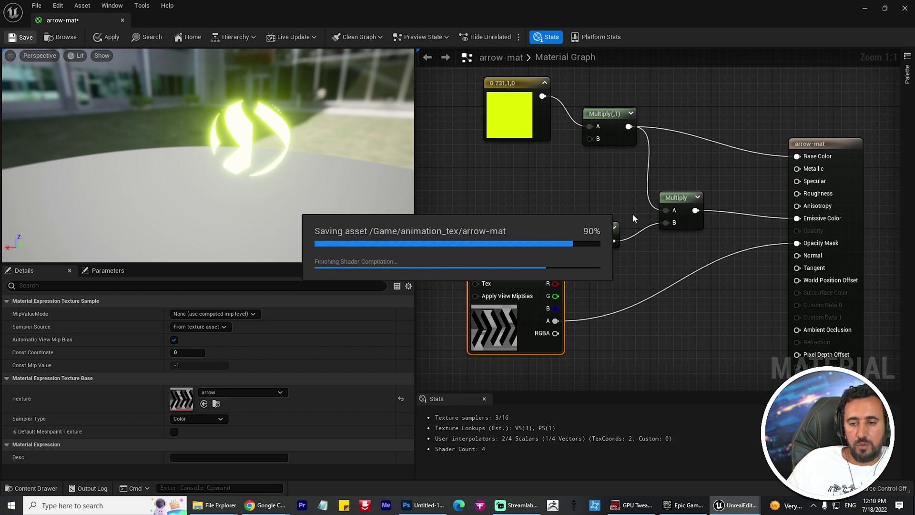
pyautogui.click(903, 10)
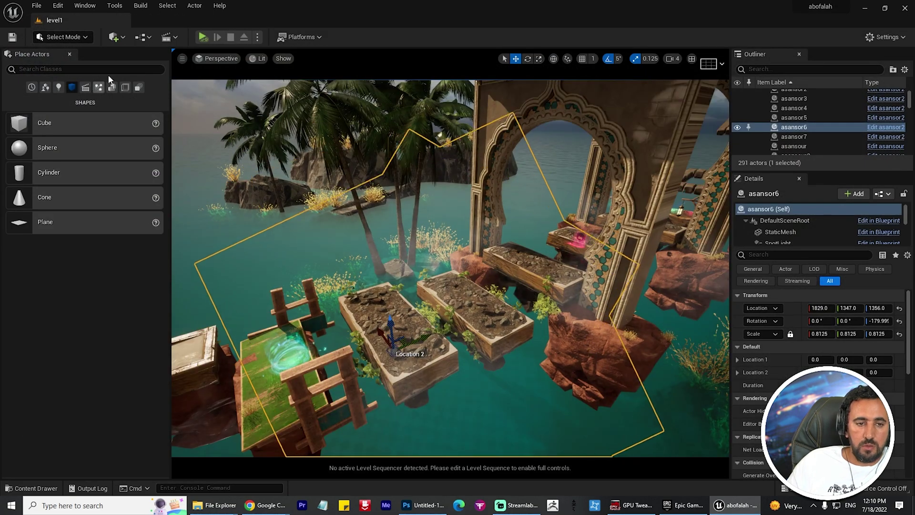
# Place a Plane upright in the level near the palm trees and apply arrow-mat from the animation_tex folder to it
pyautogui.click(85, 5)
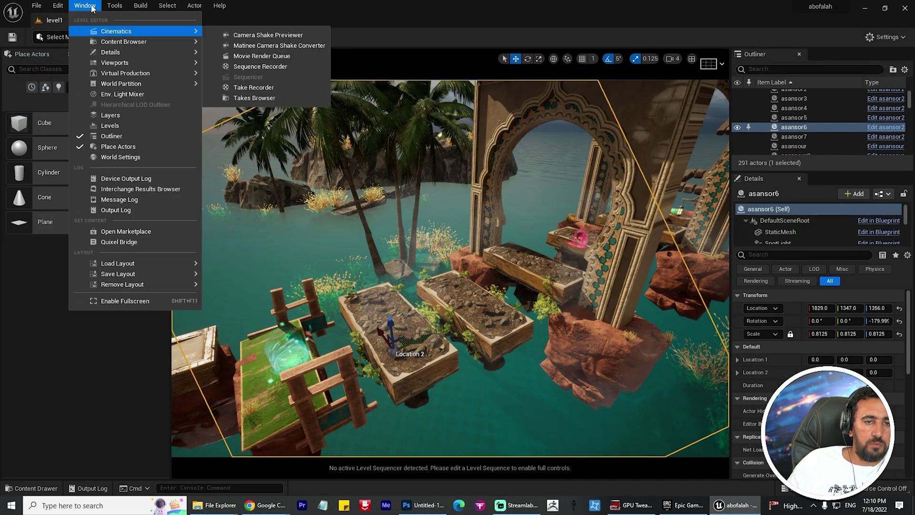
pyautogui.click(57, 320)
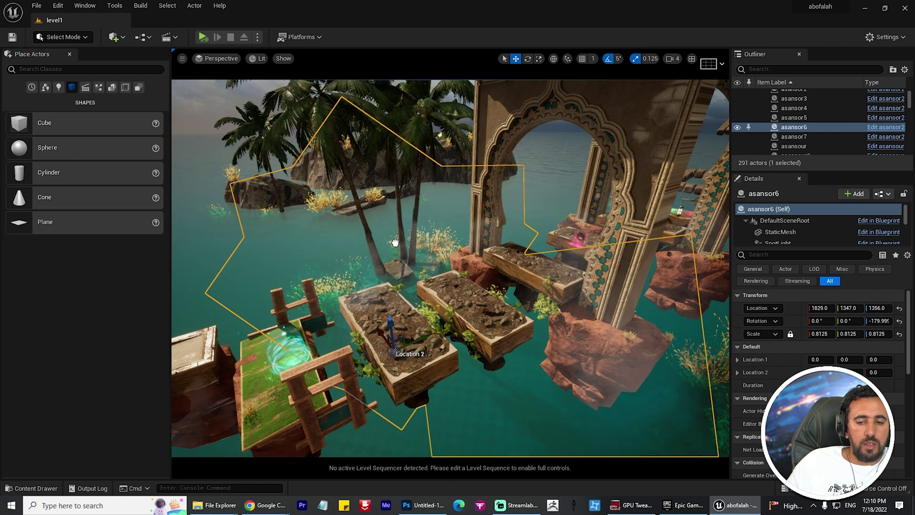
pyautogui.moveTo(386, 297); pyautogui.dragTo(448, 176)
pyautogui.press('e')
pyautogui.hotkey('ctrl', 'space')
pyautogui.moveTo(220, 350); pyautogui.dragTo(372, 223)
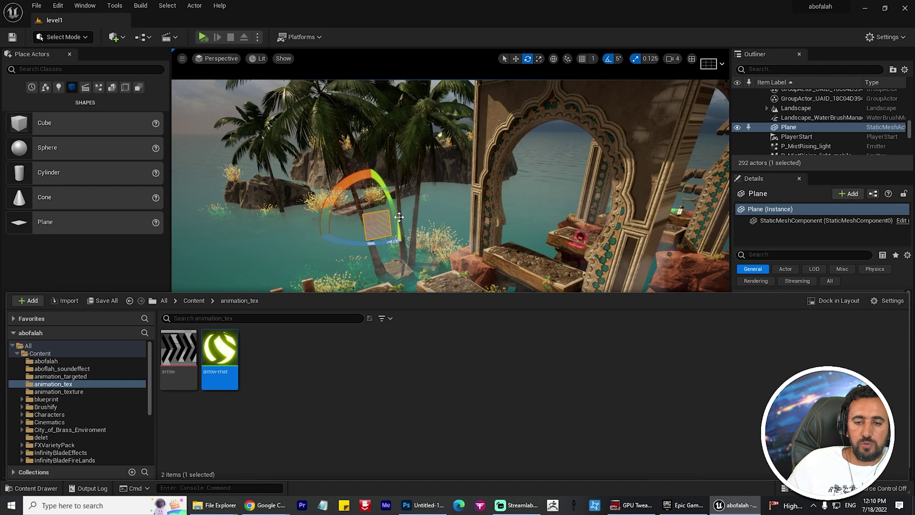
pyautogui.moveTo(237, 352); pyautogui.dragTo(343, 233)
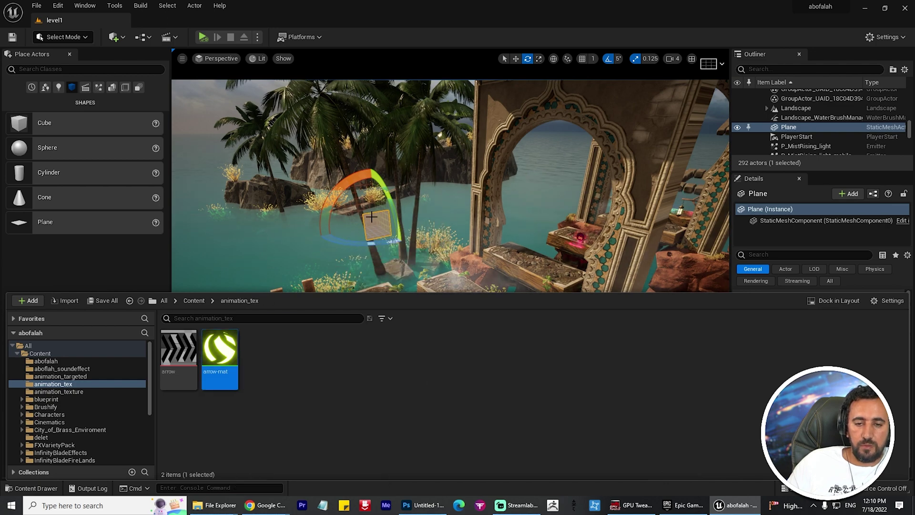
pyautogui.click(399, 350)
# Select the glowing arrow plane near the palm trees and rotate it to change the direction its chevrons point
pyautogui.scroll(2, 400, 351)
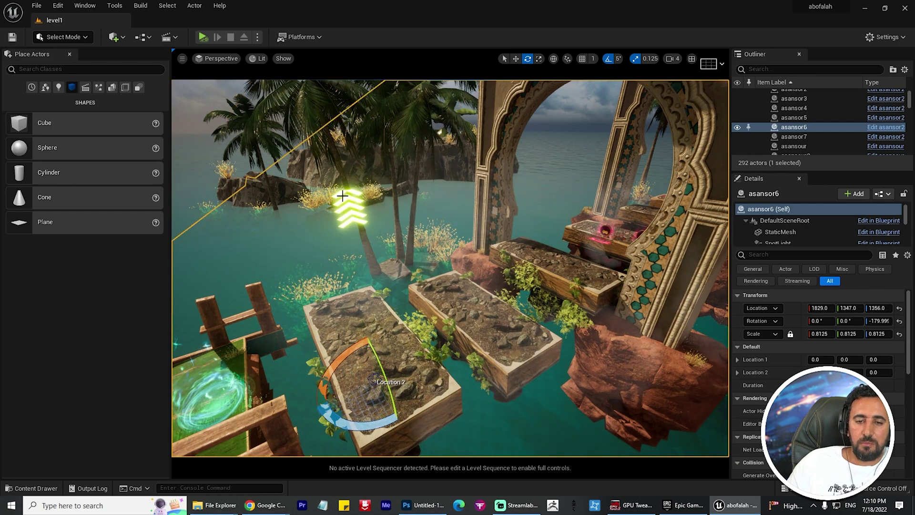
pyautogui.keyDown('alt'); pyautogui.moveTo(342, 195); pyautogui.dragTo(438, 200); pyautogui.keyUp('alt')
pyautogui.moveTo(267, 200); pyautogui.dragTo(295, 191, button='right')
pyautogui.click(360, 175)
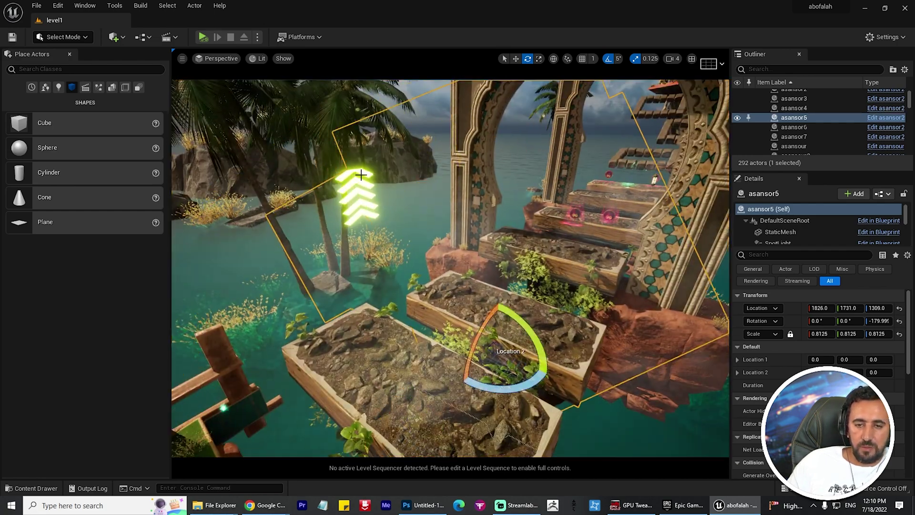
pyautogui.click(362, 175)
pyautogui.scroll(3, 362, 175)
pyautogui.moveTo(361, 175); pyautogui.dragTo(423, 233, button='middle')
pyautogui.scroll(1, 423, 233)
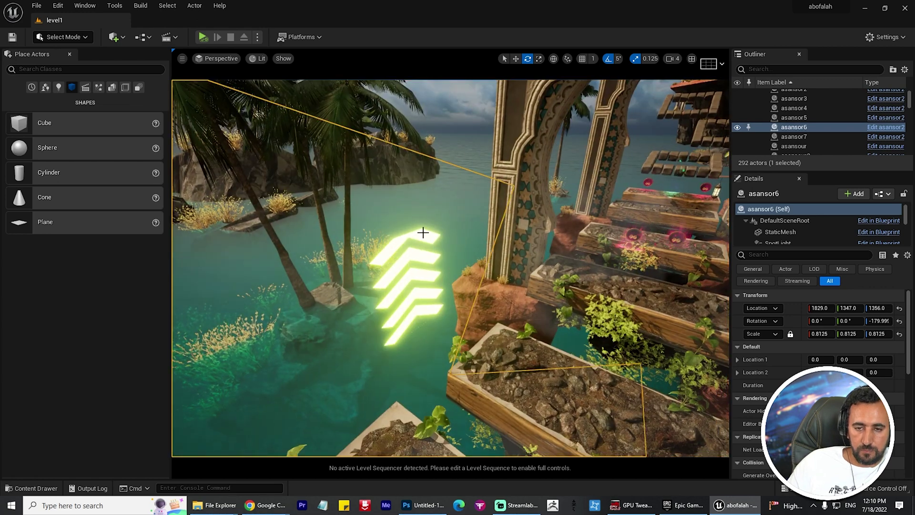
pyautogui.click(423, 233)
pyautogui.moveTo(423, 232); pyautogui.dragTo(423, 260, button='right')
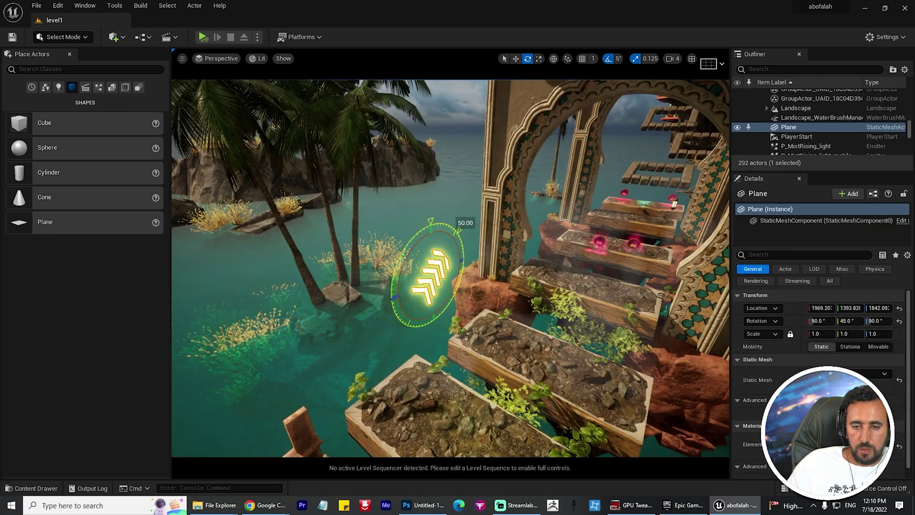
# Enlarge the arrow plane and stretch it lengthwise to a scale of 5.375 by 1.75 by 1.75
pyautogui.press('r')
pyautogui.moveTo(433, 278); pyautogui.dragTo(410, 257)
pyautogui.moveTo(410, 257); pyautogui.dragTo(324, 257, button='right')
pyautogui.moveTo(355, 233); pyautogui.dragTo(381, 227)
pyautogui.scroll(-3, 393, 296)
pyautogui.press('e')
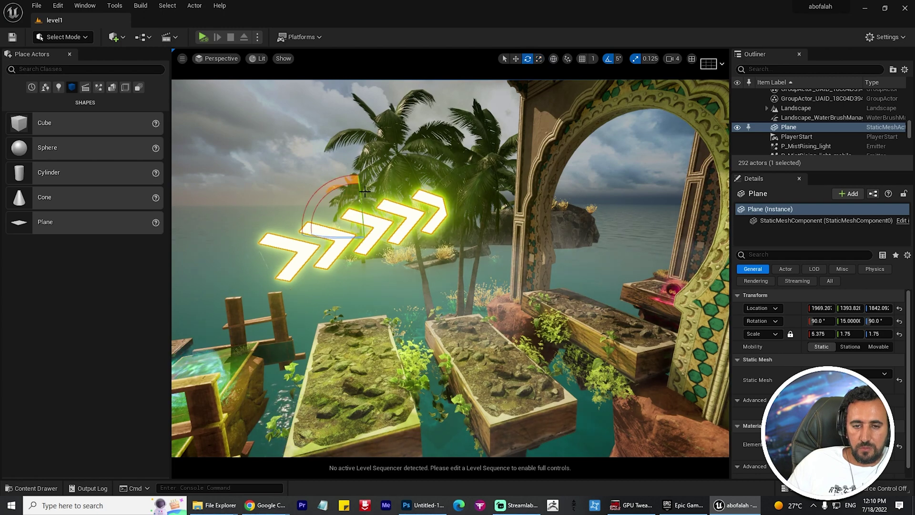
# Level the arrow plane to 0° on its tilted axis, set its length scale to 4.625, and lower it toward the stone platforms
pyautogui.moveTo(365, 191); pyautogui.dragTo(379, 232)
pyautogui.press('r')
pyautogui.press('e')
pyautogui.moveTo(328, 188); pyautogui.dragTo(495, 228)
pyautogui.press('w')
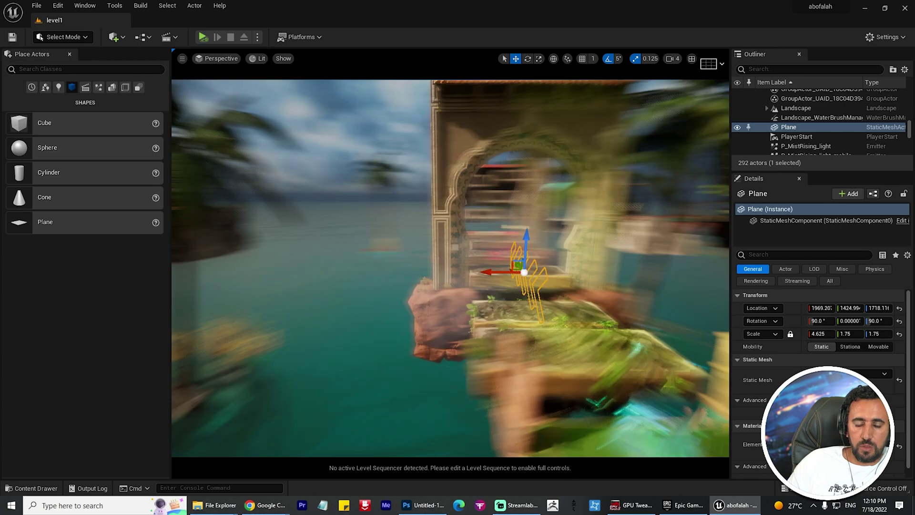
# Enable Two Sided in arrow-mat, save the material, and move its editor aside to check the plane in the level
pyautogui.keyDown('alt'); pyautogui.moveTo(315, 335); pyautogui.dragTo(429, 335); pyautogui.keyUp('alt')
pyautogui.hotkey('ctrl', 'space')
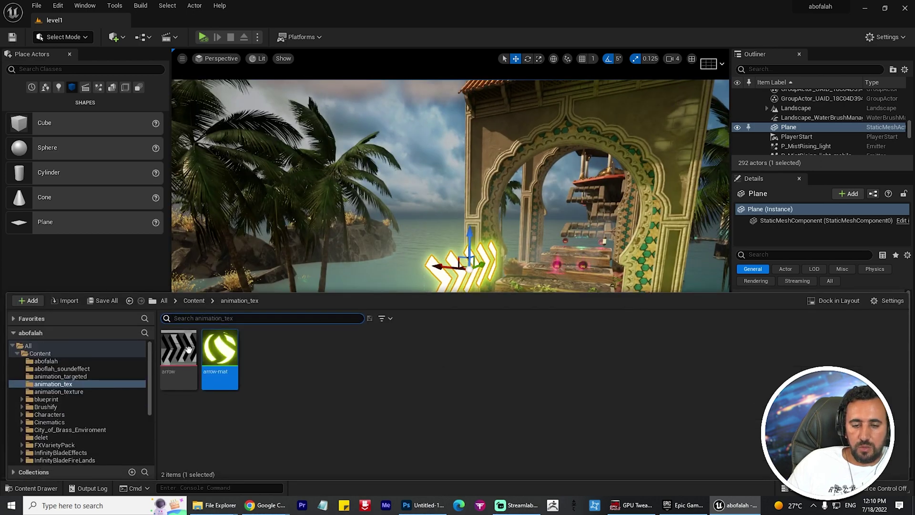
pyautogui.doubleClick(219, 346)
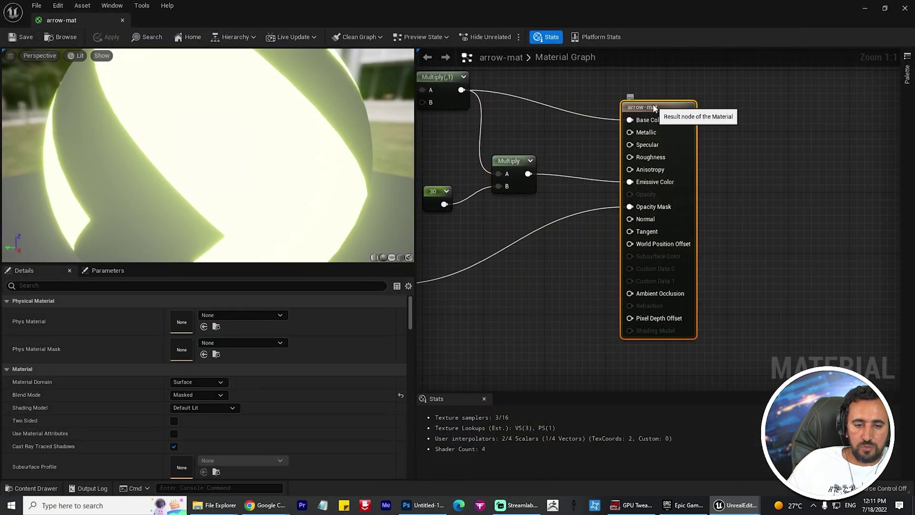
pyautogui.click(174, 422)
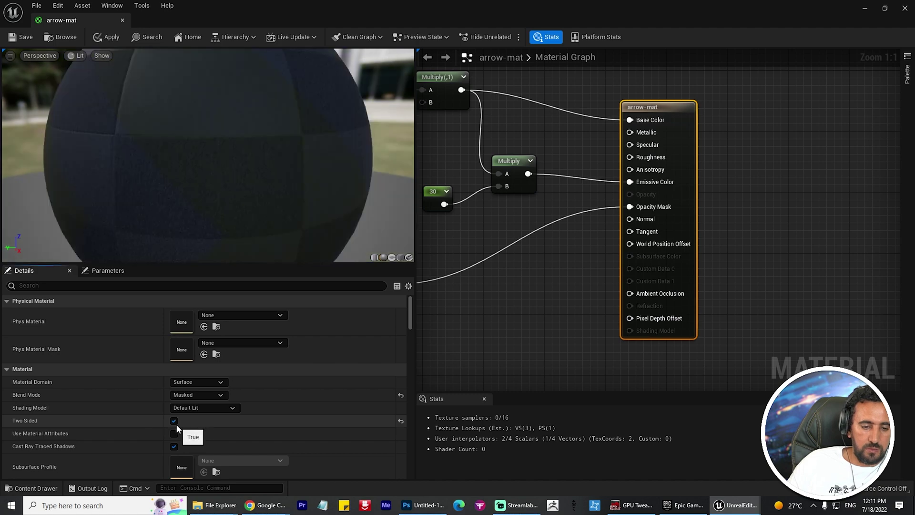
pyautogui.click(23, 38)
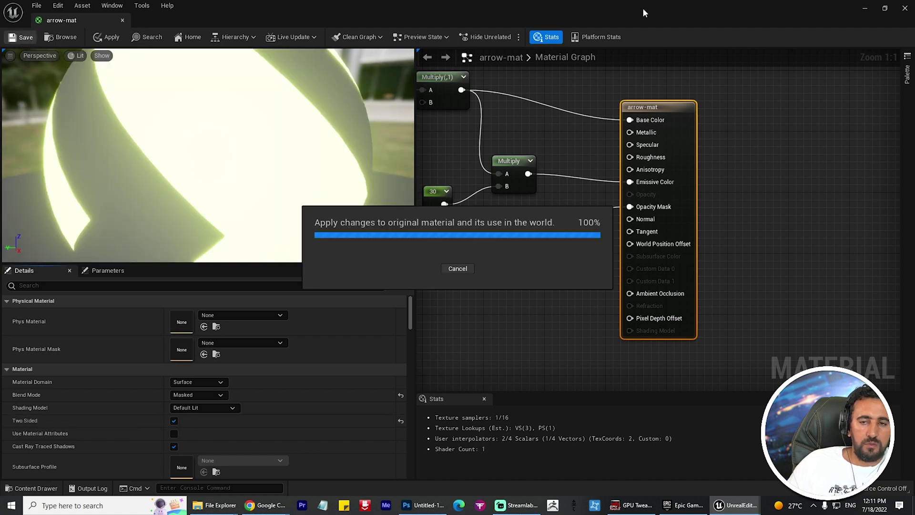
pyautogui.moveTo(455, 17); pyautogui.dragTo(656, 173)
pyautogui.moveTo(711, 135); pyautogui.dragTo(686, 135, button='right')
pyautogui.moveTo(514, 168); pyautogui.dragTo(880, 318)
pyautogui.moveTo(506, 329); pyautogui.dragTo(410, 329, button='right')
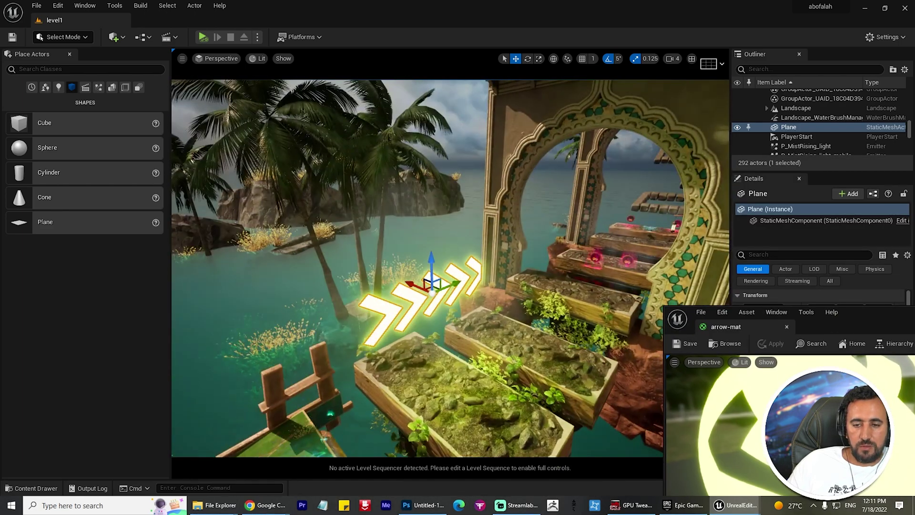
# Select the arrow plane and scale it up slightly above the stone platforms
pyautogui.click(417, 299)
pyautogui.click(417, 299)
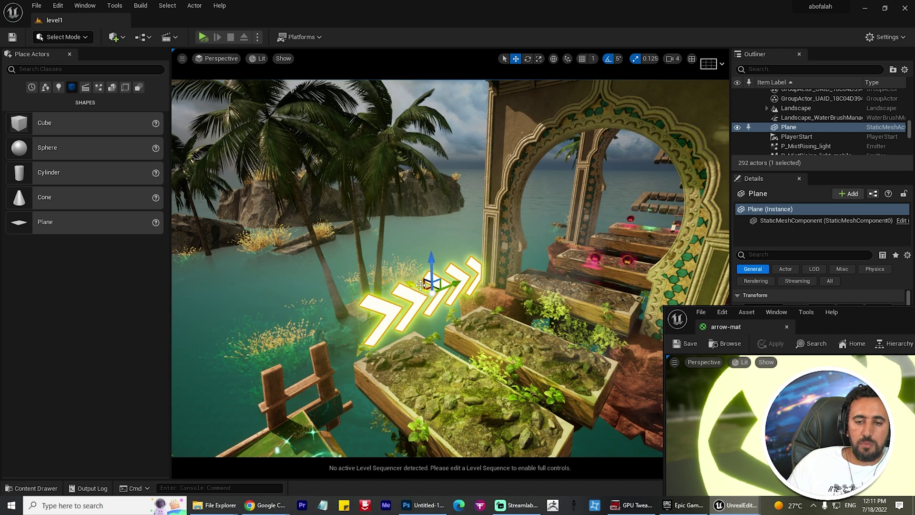
pyautogui.press('f')
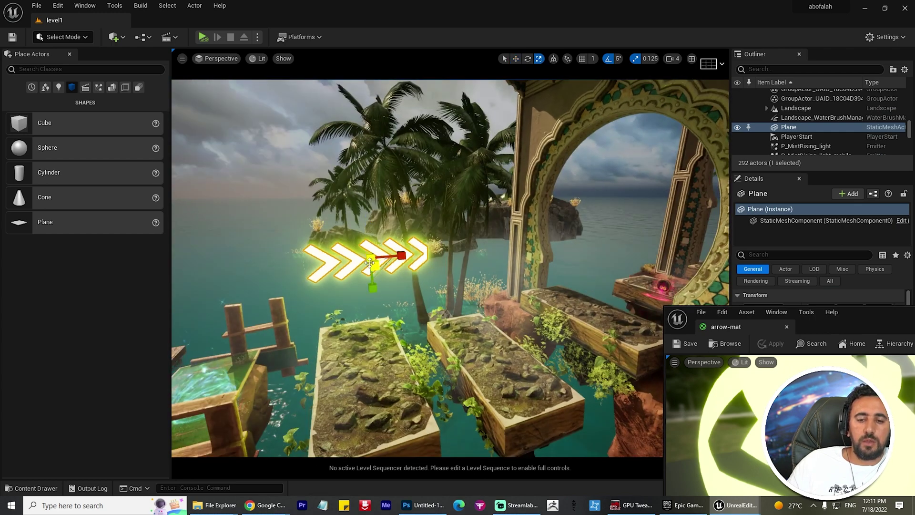
pyautogui.press('r')
pyautogui.moveTo(375, 262); pyautogui.dragTo(367, 266)
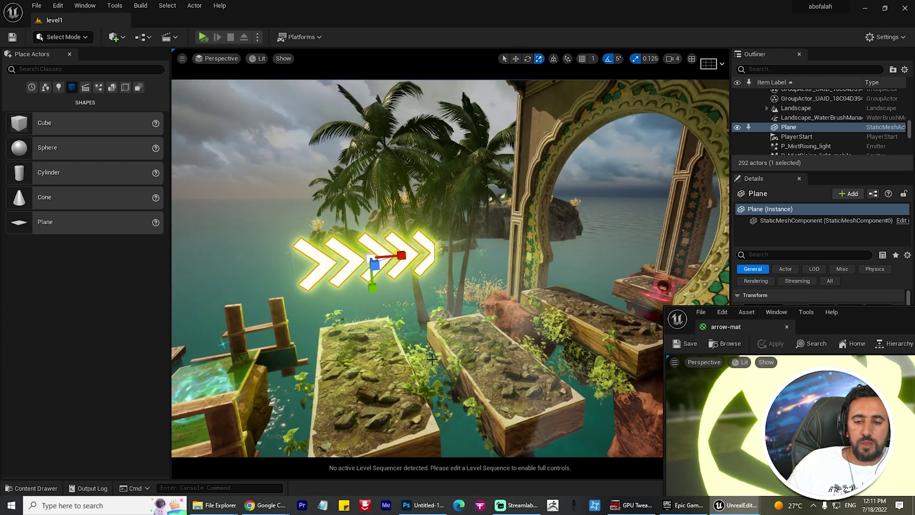
pyautogui.click(417, 299)
pyautogui.keyDown('alt'); pyautogui.moveTo(417, 300); pyautogui.dragTo(343, 300); pyautogui.keyUp('alt')
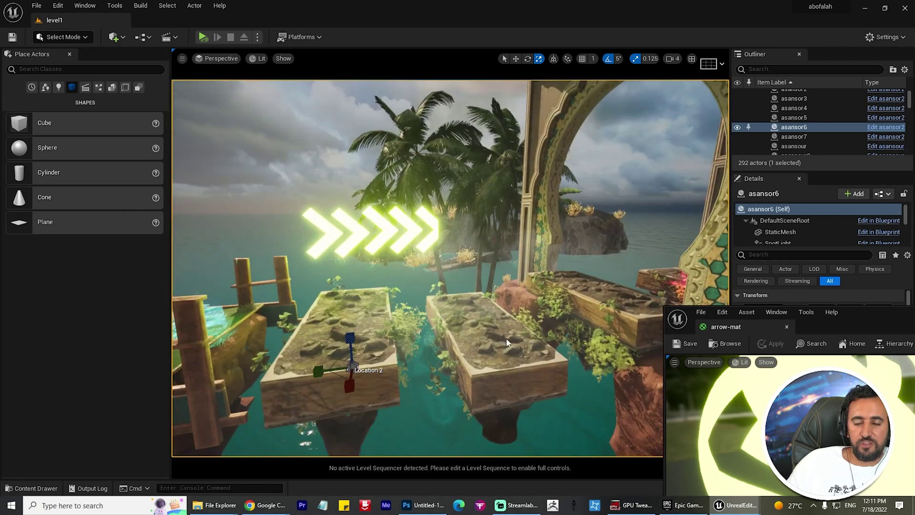
# Add a Panner node beside the arrow Texture Sample in arrow-mat and connect it to the UVs input
pyautogui.moveTo(826, 324); pyautogui.dragTo(427, 116)
pyautogui.scroll(-7, 671, 298)
pyautogui.scroll(3, 650, 335)
pyautogui.moveTo(651, 334); pyautogui.dragTo(761, 365, button='right')
pyautogui.scroll(2, 630, 300)
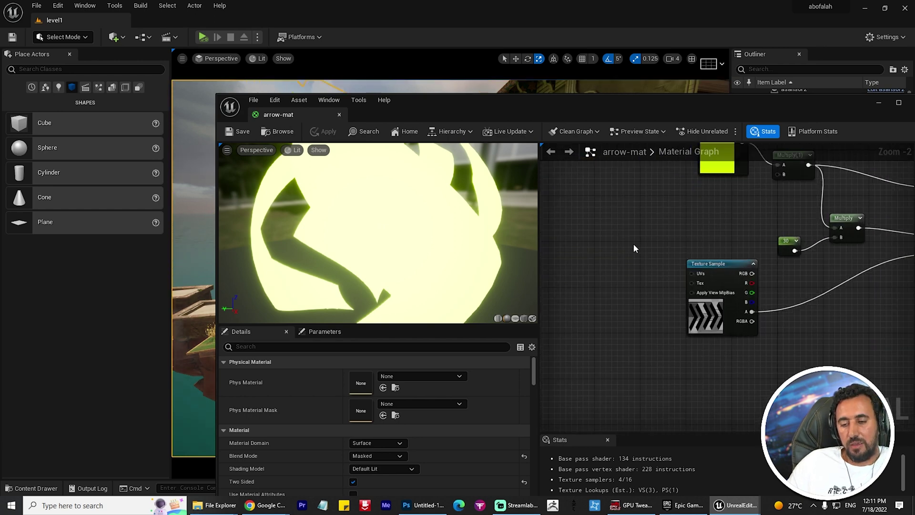
pyautogui.click(622, 226)
pyautogui.moveTo(654, 252); pyautogui.dragTo(614, 270)
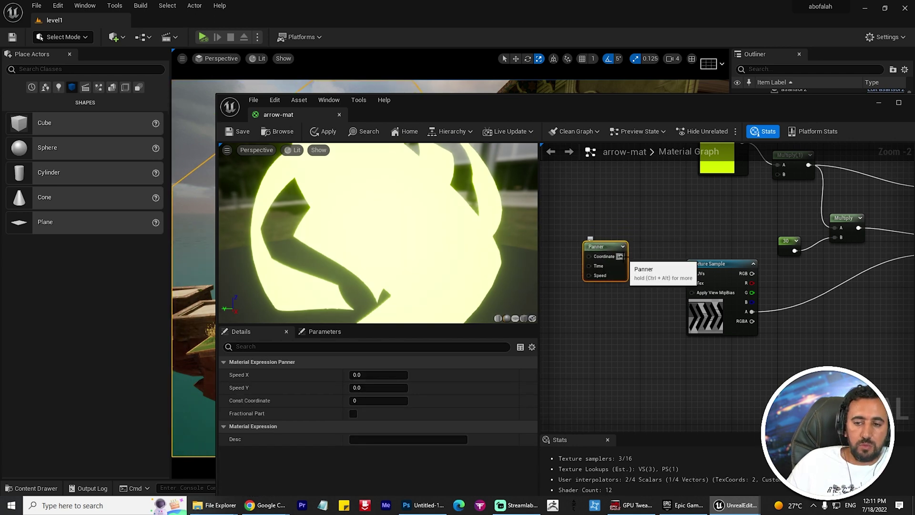
pyautogui.moveTo(696, 278); pyautogui.dragTo(694, 274)
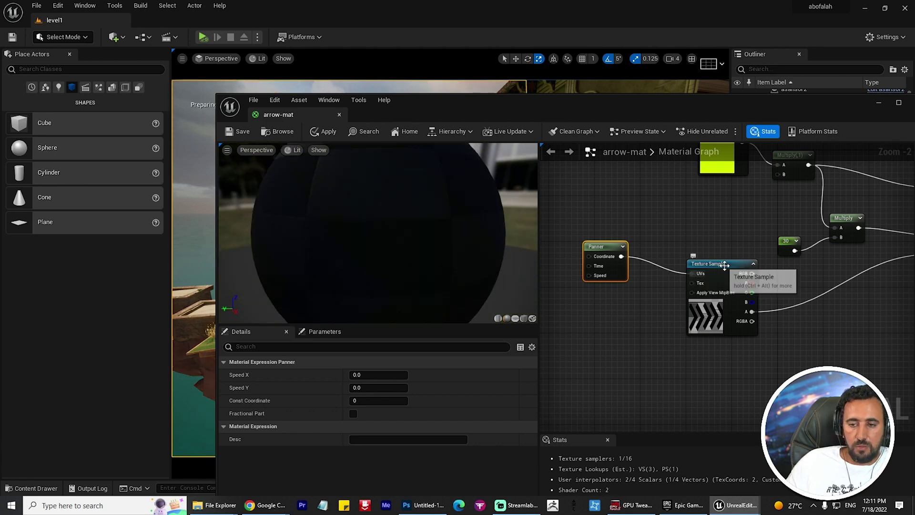
# Set the Panner's Speed X to 0.584, save arrow-mat, and check the arrow motion in the level
pyautogui.moveTo(710, 263); pyautogui.dragTo(715, 258)
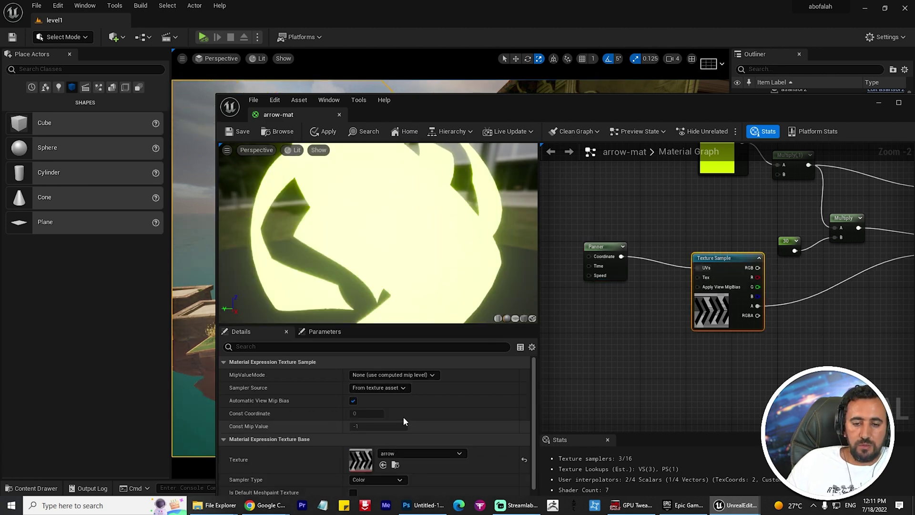
pyautogui.scroll(-1, 485, 415)
pyautogui.click(599, 245)
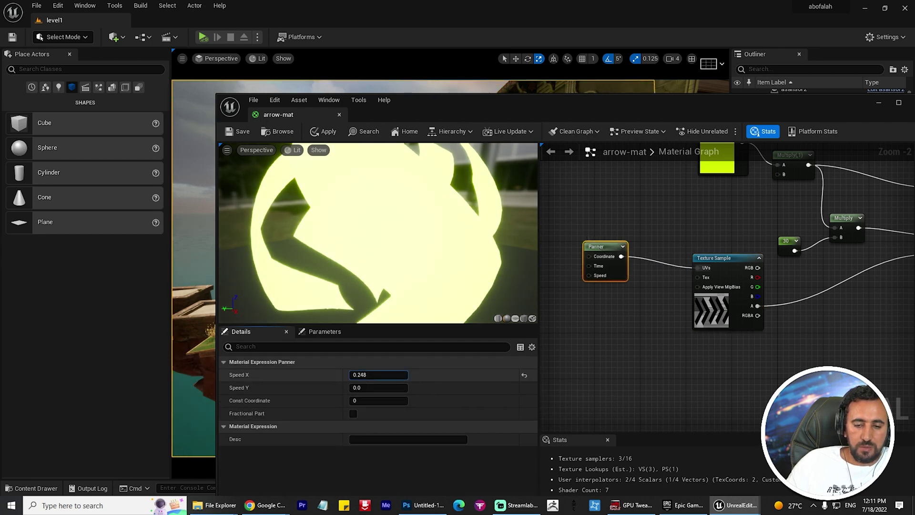
pyautogui.moveTo(379, 374); pyautogui.dragTo(364, 348)
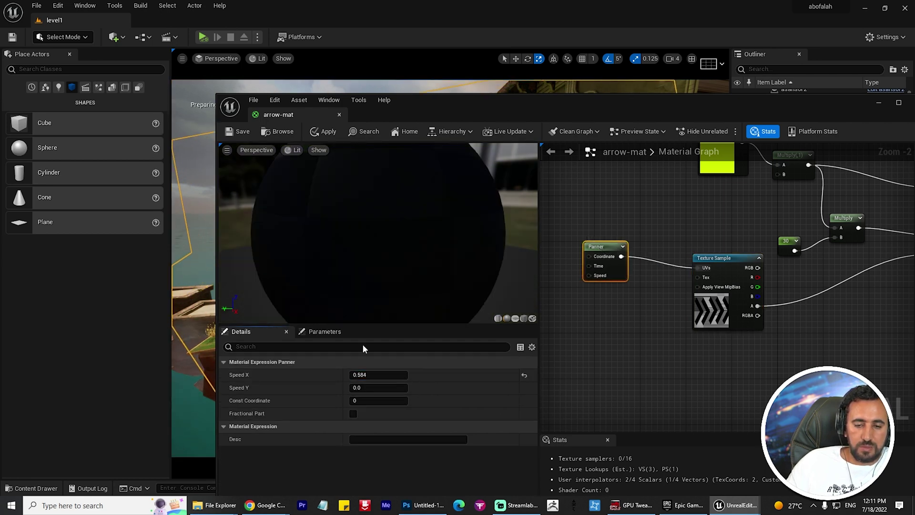
pyautogui.click(240, 133)
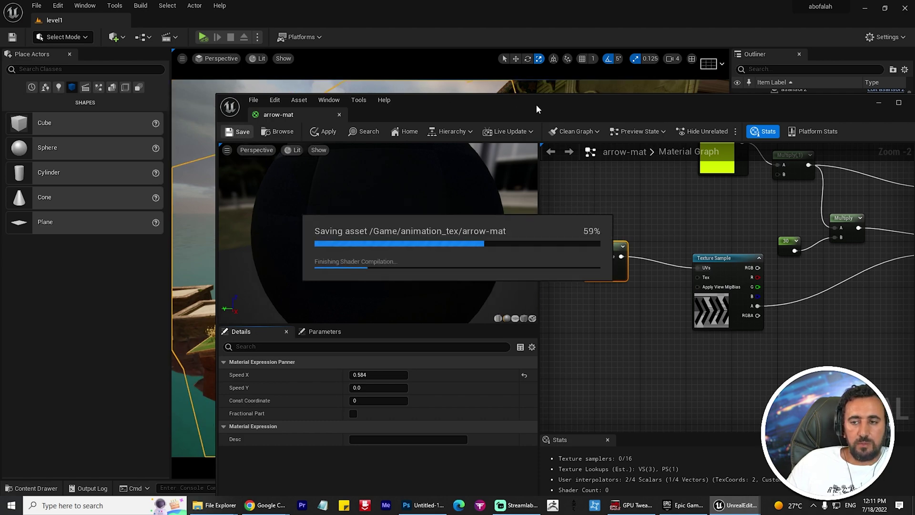
pyautogui.moveTo(536, 104); pyautogui.dragTo(642, 355)
pyautogui.moveTo(572, 286); pyautogui.dragTo(610, 286, button='right')
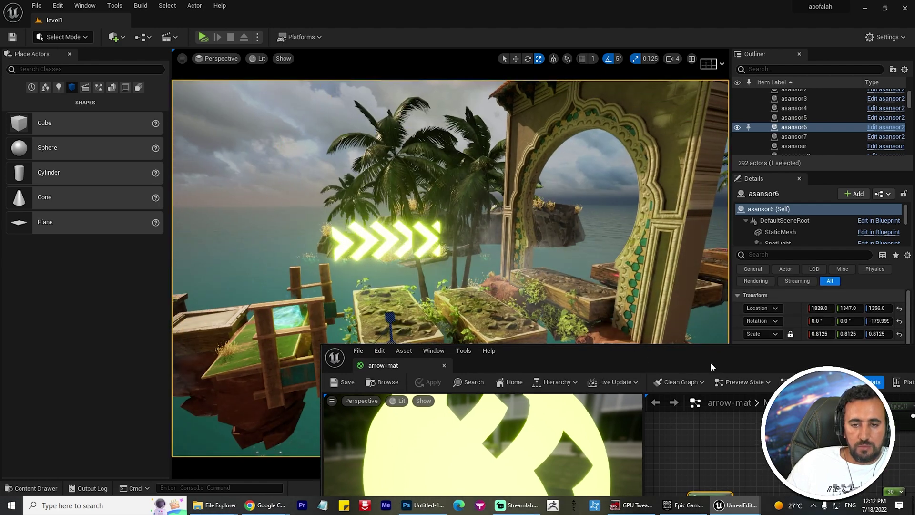
# Reverse the arrow motion by setting the Panner's Speed X to -0.584, and save arrow-mat
pyautogui.moveTo(713, 368); pyautogui.dragTo(708, 120)
pyautogui.click(483, 382)
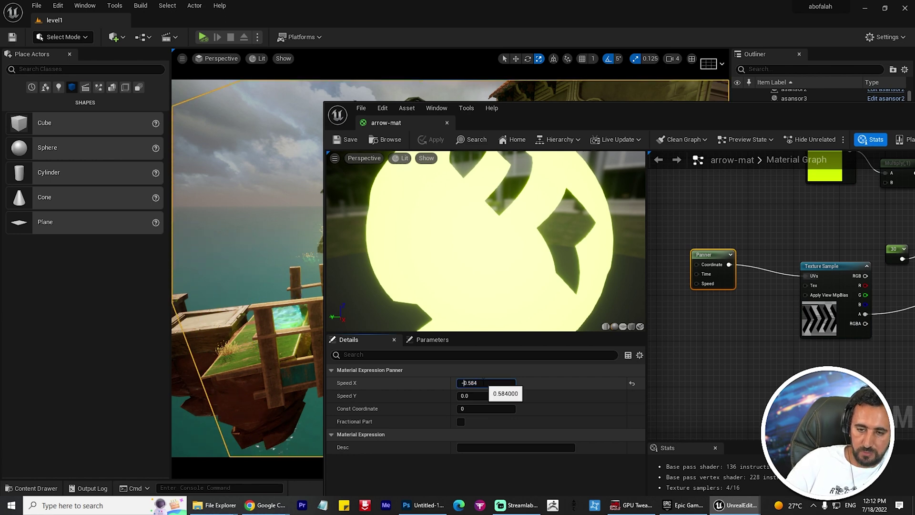
pyautogui.press('Return')
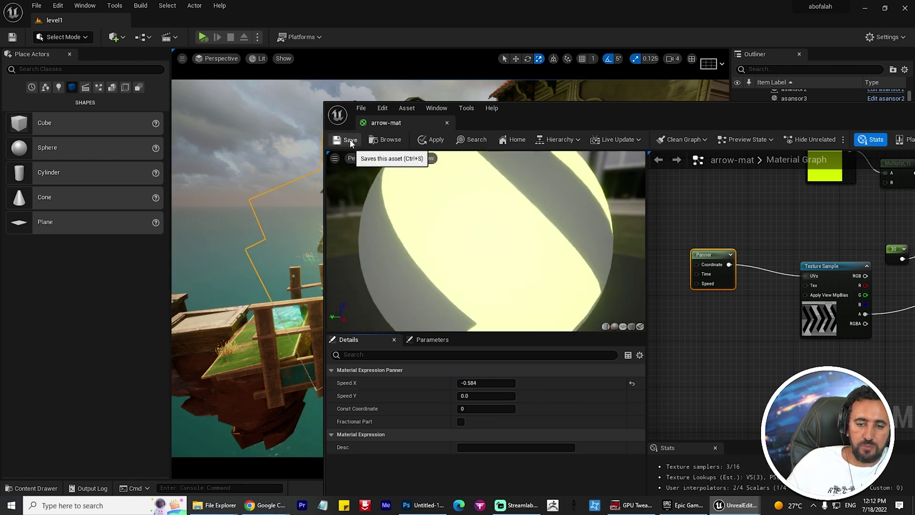
pyautogui.click(347, 140)
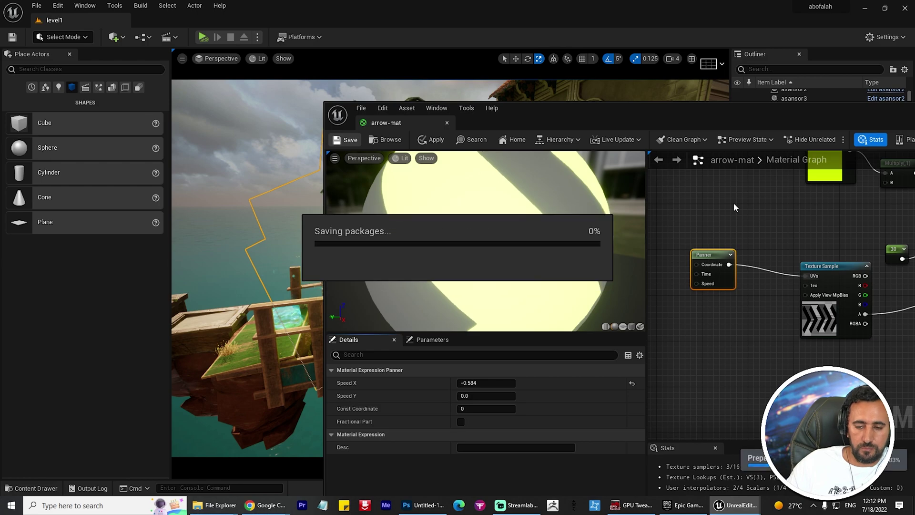
# Examine the animated arrows on the plane up close, checking their direction and how the texture repeats at its edges
pyautogui.moveTo(615, 111); pyautogui.dragTo(834, 174)
pyautogui.moveTo(355, 267); pyautogui.dragTo(349, 298, button='right')
pyautogui.scroll(5, 355, 267)
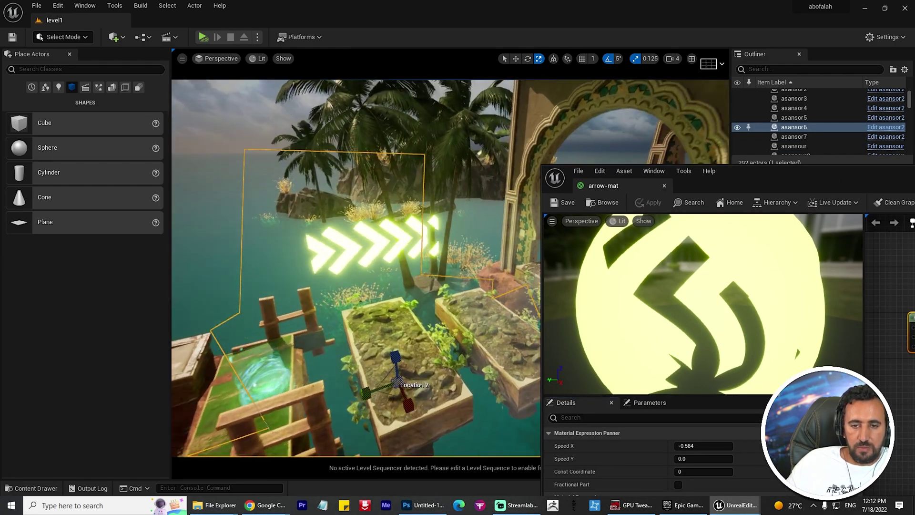
pyautogui.scroll(3, 337, 194)
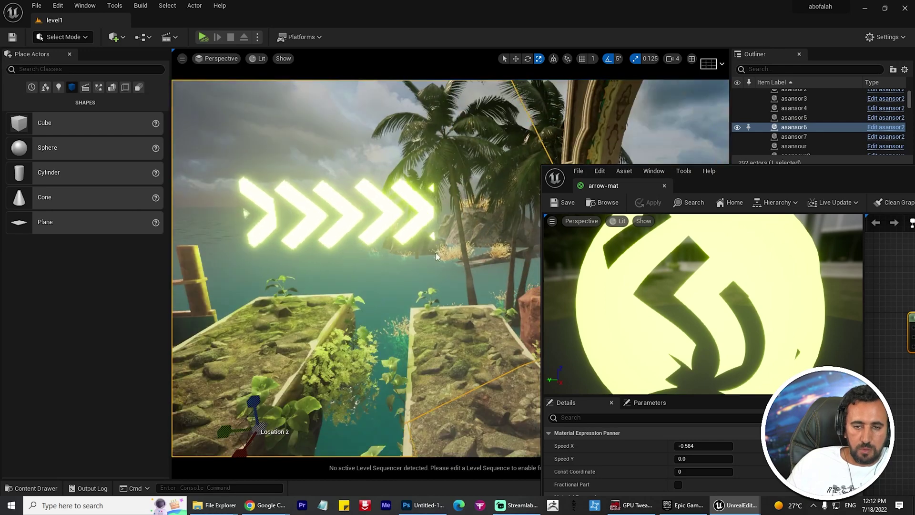
pyautogui.click(409, 215)
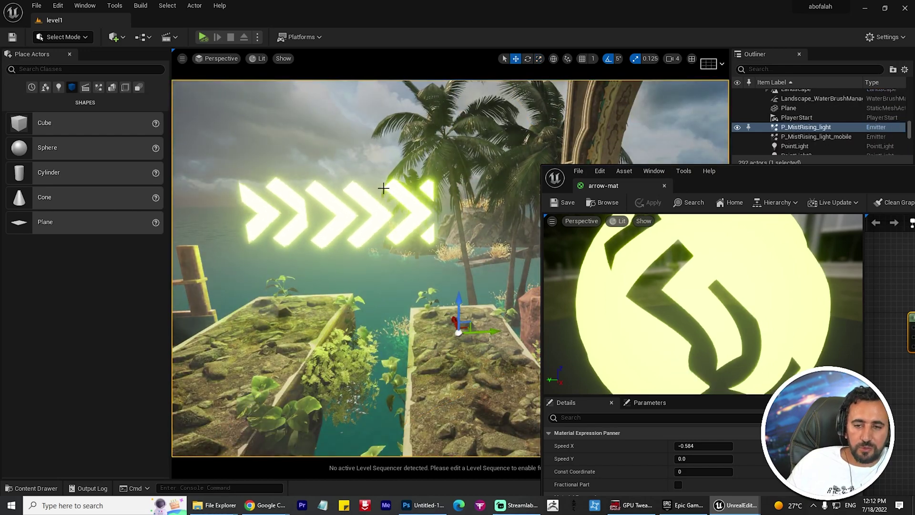
pyautogui.press('w')
pyautogui.moveTo(739, 176); pyautogui.dragTo(682, 164)
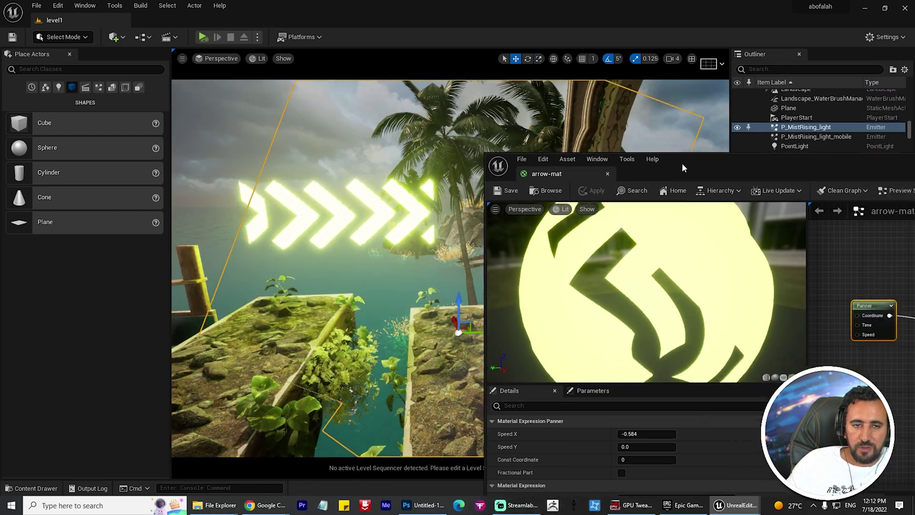
pyautogui.click(241, 50)
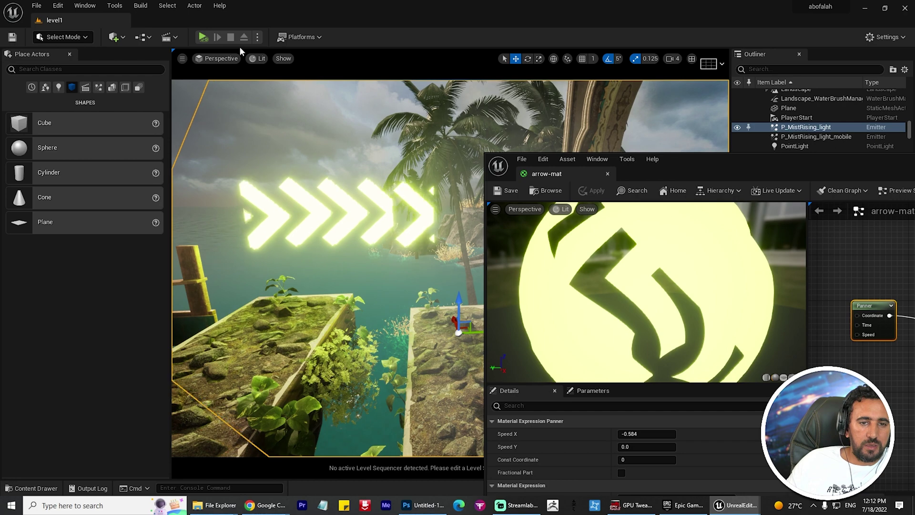
# Switch to Photoshop and duplicate the chevron pair so that only its tip shows at the canvas's left edge
pyautogui.click(408, 506)
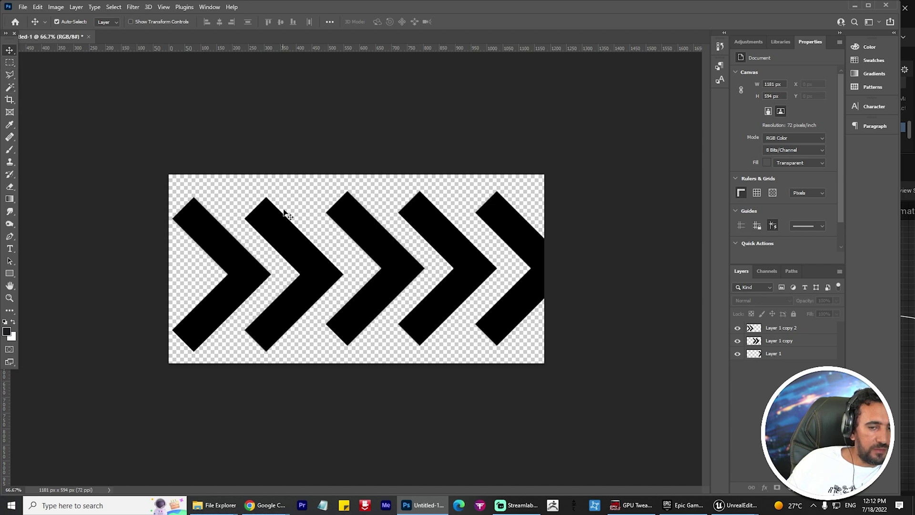
pyautogui.moveTo(311, 273); pyautogui.dragTo(162, 273)
pyautogui.keyDown('alt'); pyautogui.scroll(2, 135, 289); pyautogui.keyUp('alt')
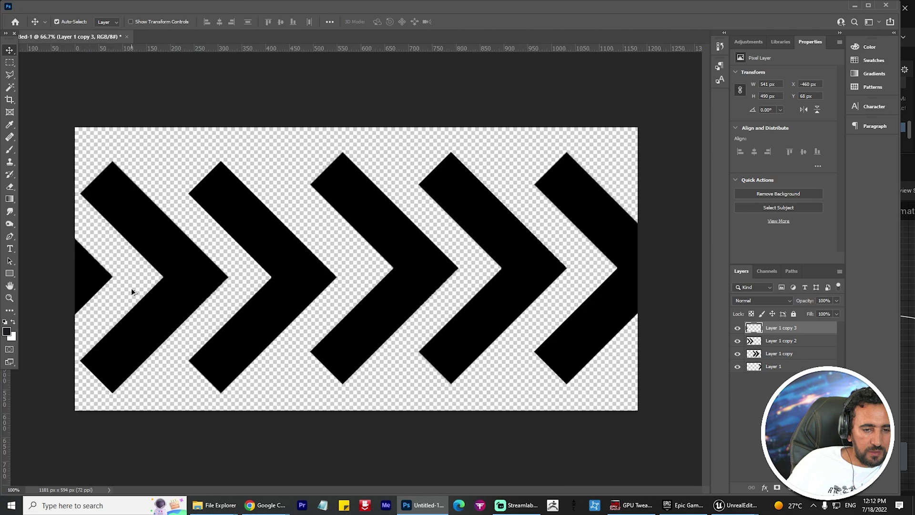
pyautogui.keyDown('alt'); pyautogui.scroll(-1, 204, 291); pyautogui.keyUp('alt')
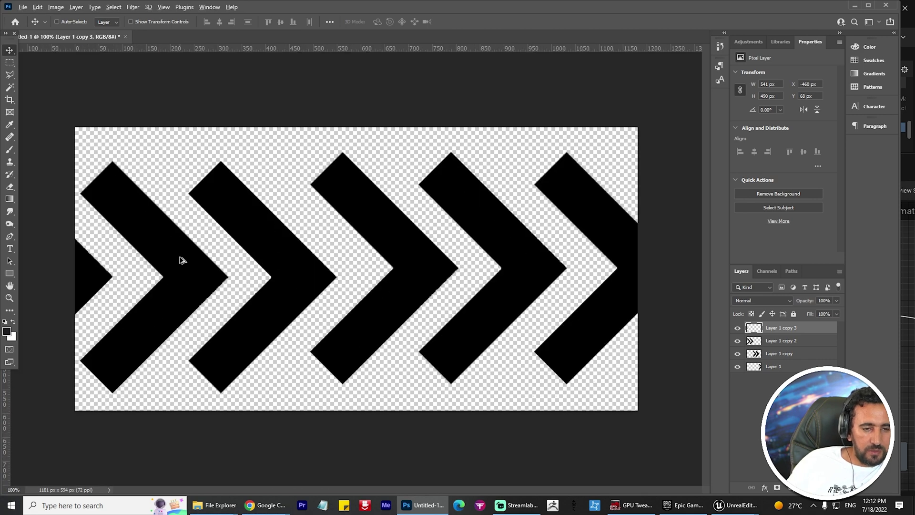
# Save the chevron texture as a PNG over arrow.png in the animation_tex folder, using the large file size option
pyautogui.hotkey('ctrl', 'shift', 's')
pyautogui.click(125, 402)
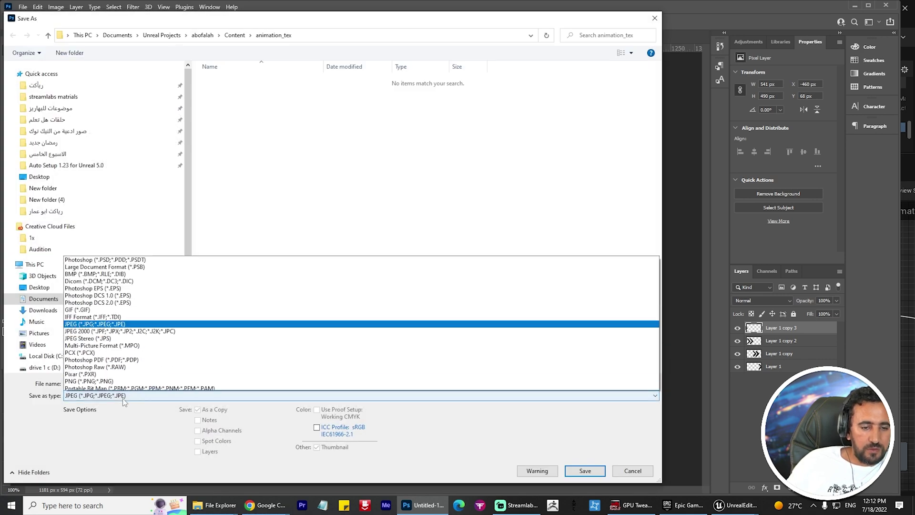
pyautogui.scroll(-1, 123, 376)
pyautogui.click(123, 364)
pyautogui.doubleClick(237, 81)
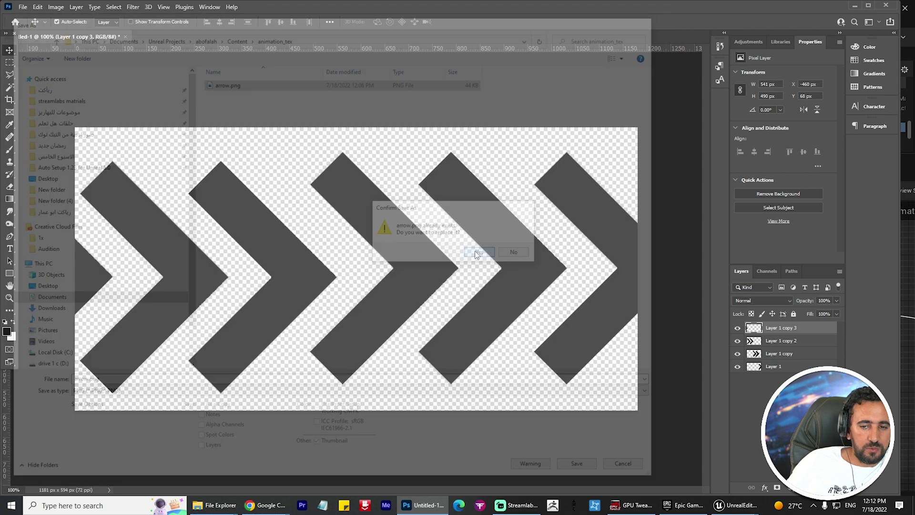
pyautogui.click(476, 252)
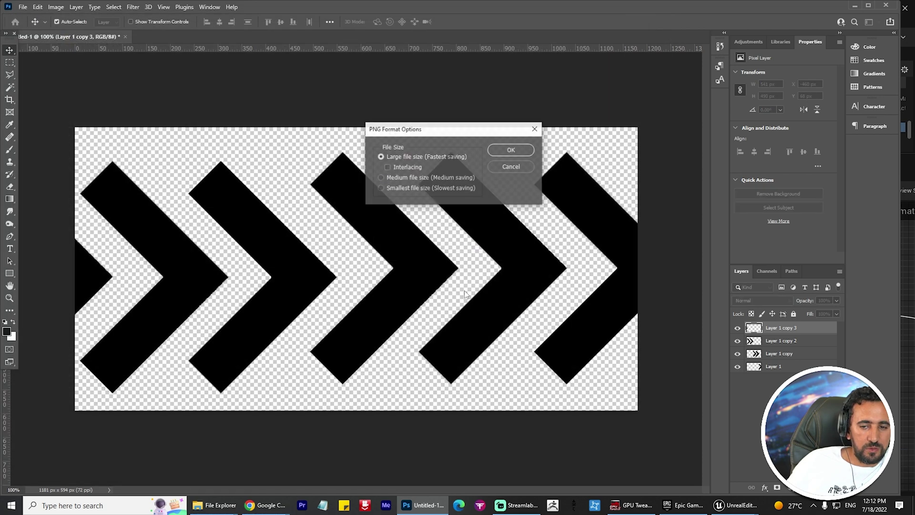
pyautogui.click(510, 151)
# Switch to Unreal Engine and review the arrow-mat graph, repositioning its editor window to reveal the arrows in the level
pyautogui.hotkey('alt', 'Tab')
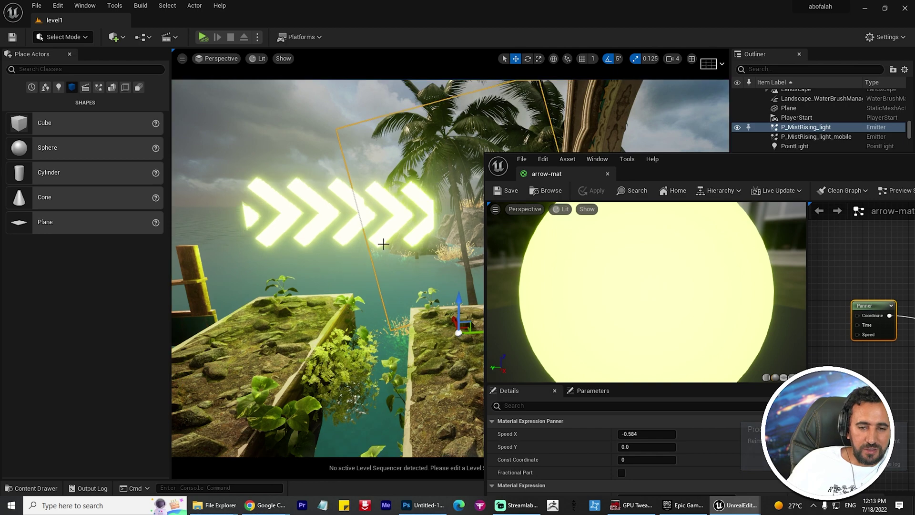
pyautogui.moveTo(736, 169); pyautogui.dragTo(350, 91)
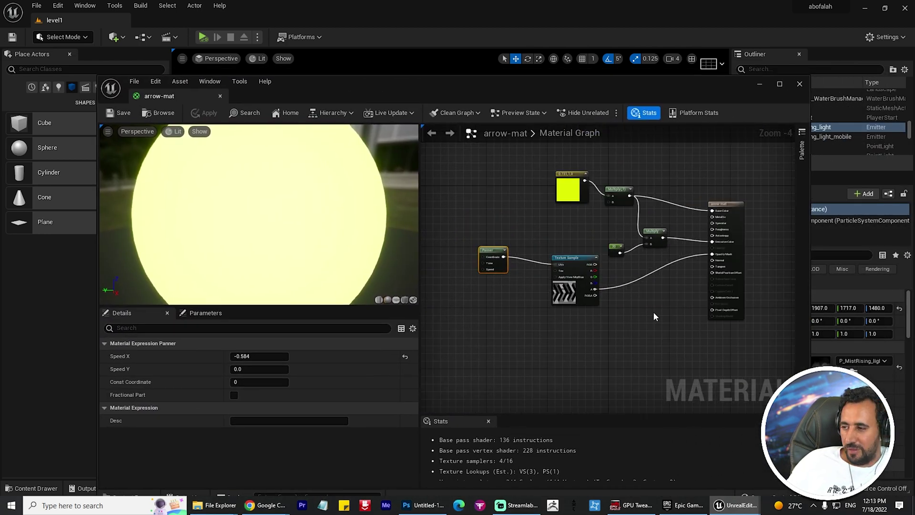
pyautogui.moveTo(365, 96); pyautogui.dragTo(465, 302)
pyautogui.moveTo(738, 300); pyautogui.dragTo(432, 236)
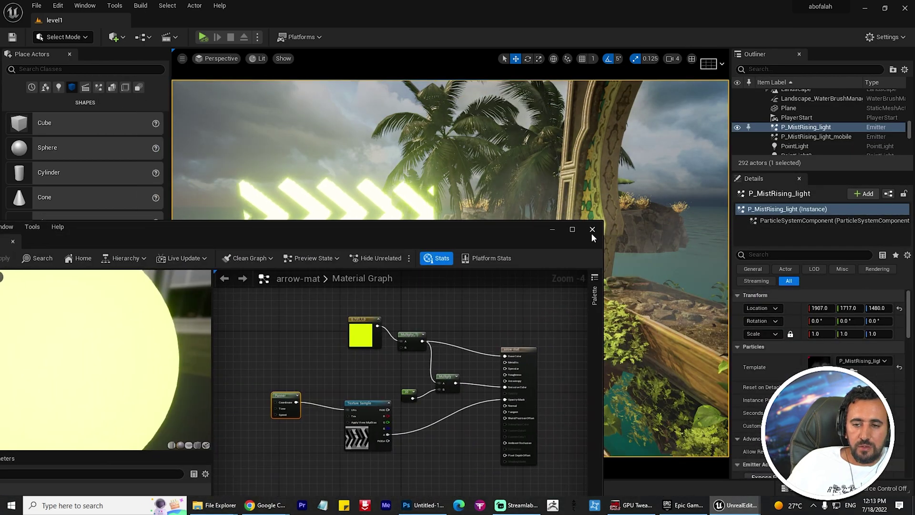
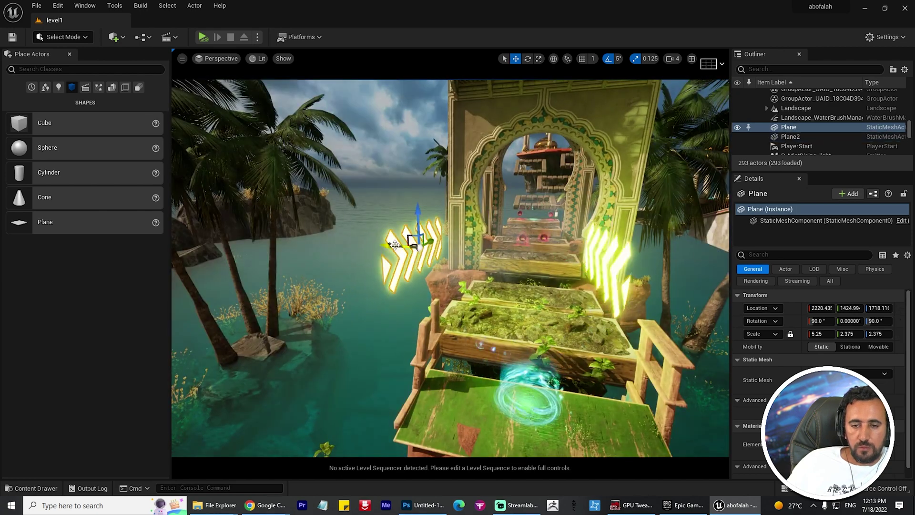
# Shift the arrow plane beside the bridge to X about 2172, rotate it to 85° about Z, and turn the sun down to night lighting
pyautogui.press('e')
pyautogui.keyDown('alt'); pyautogui.moveTo(400, 248); pyautogui.dragTo(453, 298); pyautogui.keyUp('alt')
pyautogui.keyDown('alt'); pyautogui.moveTo(611, 315); pyautogui.dragTo(539, 296); pyautogui.keyUp('alt')
pyautogui.hotkey('ctrl', 'l')
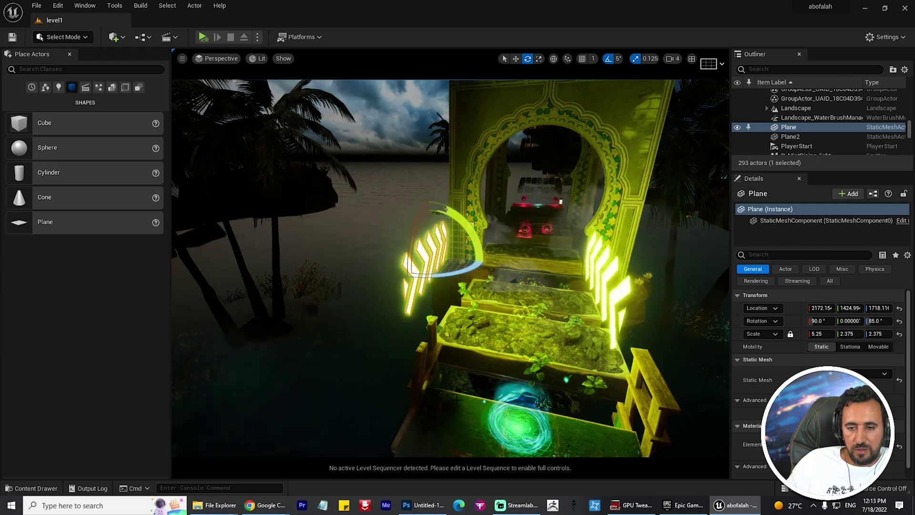
# Start a game preview from the planted platform between the two arrow planes and take control of the character
pyautogui.keyDown('ctrl'); pyautogui.click(552, 309); pyautogui.keyUp('ctrl')
pyautogui.moveTo(551, 310); pyautogui.dragTo(494, 253, button='right')
pyautogui.press('w')
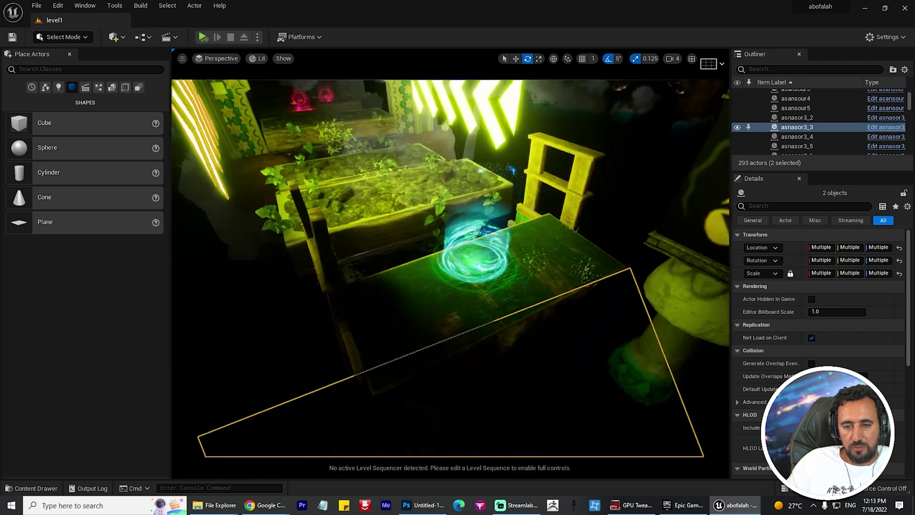
pyautogui.rightClick(405, 191)
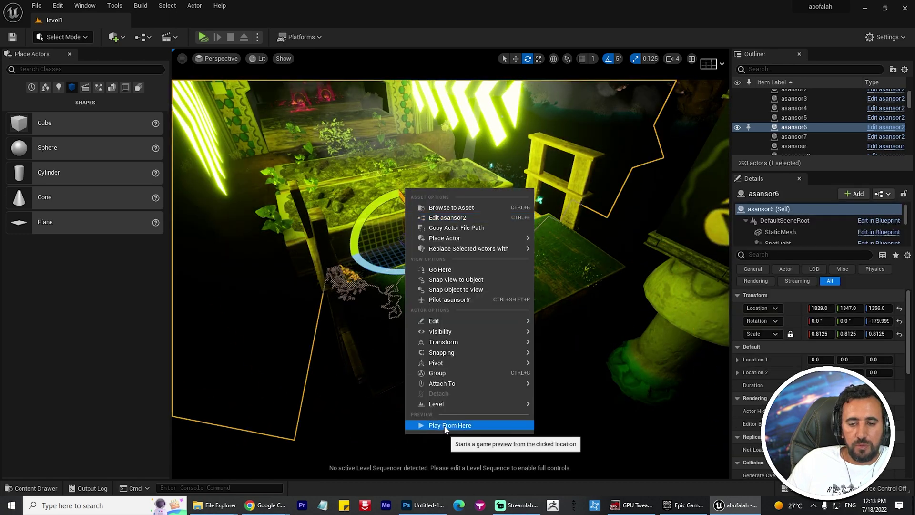
pyautogui.click(445, 426)
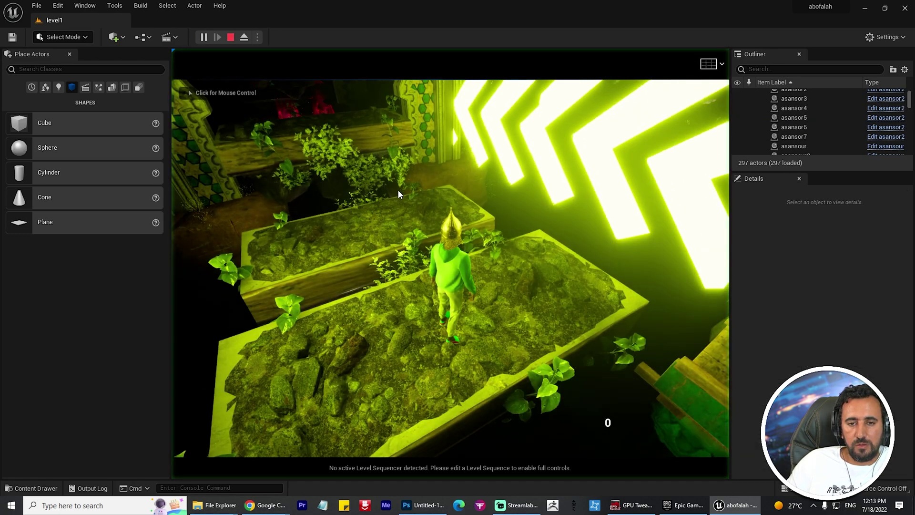
pyautogui.click(398, 190)
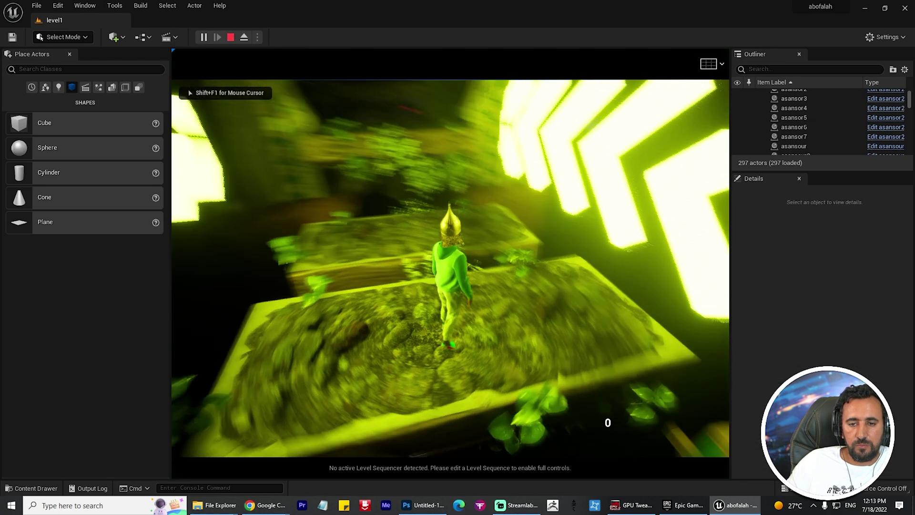
# Run and jump the character across the platforms to inspect the moving arrows from several angles, and end the preview
pyautogui.press('w')
pyautogui.press('w')
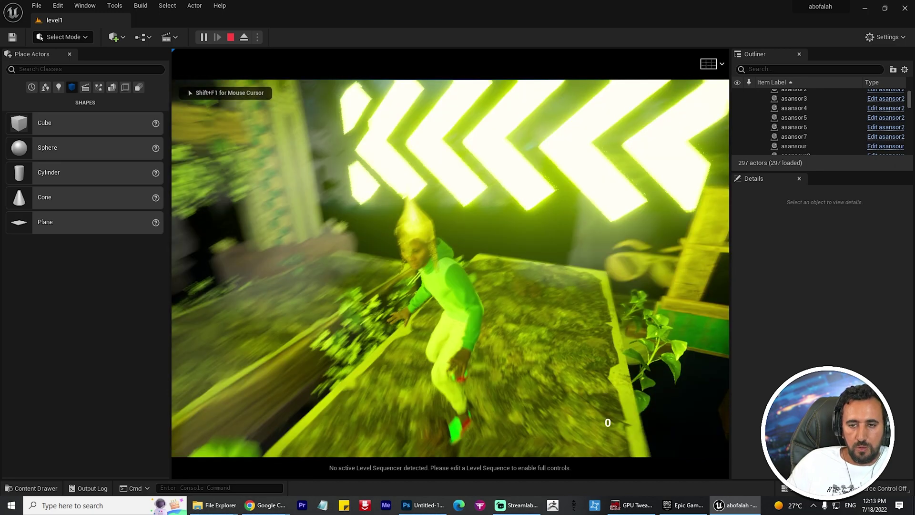
pyautogui.press('w')
pyautogui.press('space')
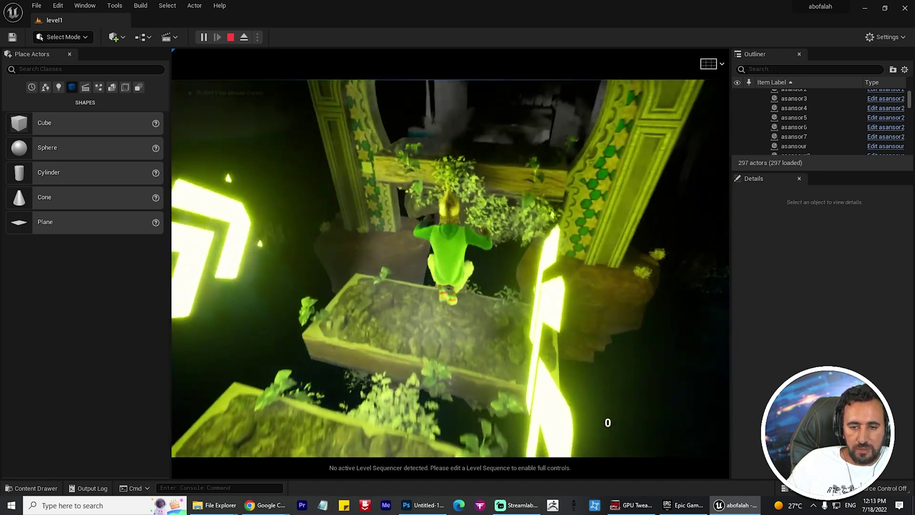
pyautogui.press('w')
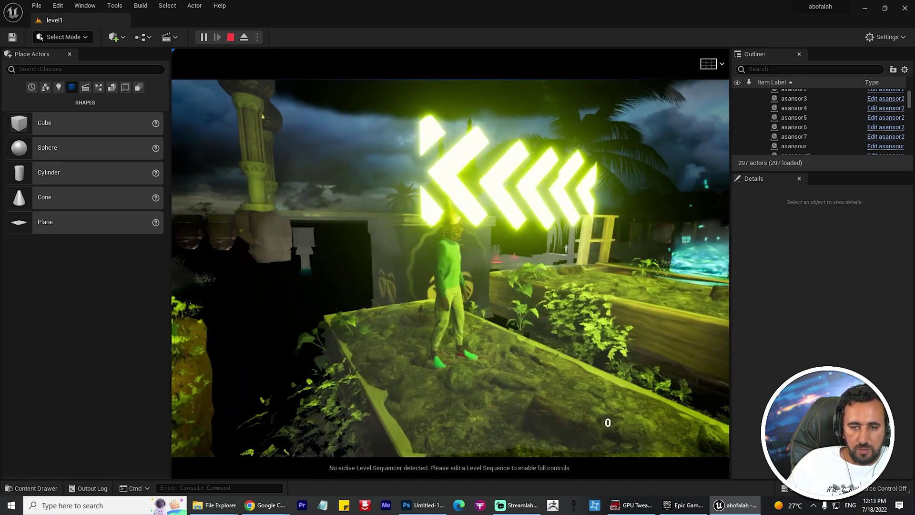
pyautogui.press('w')
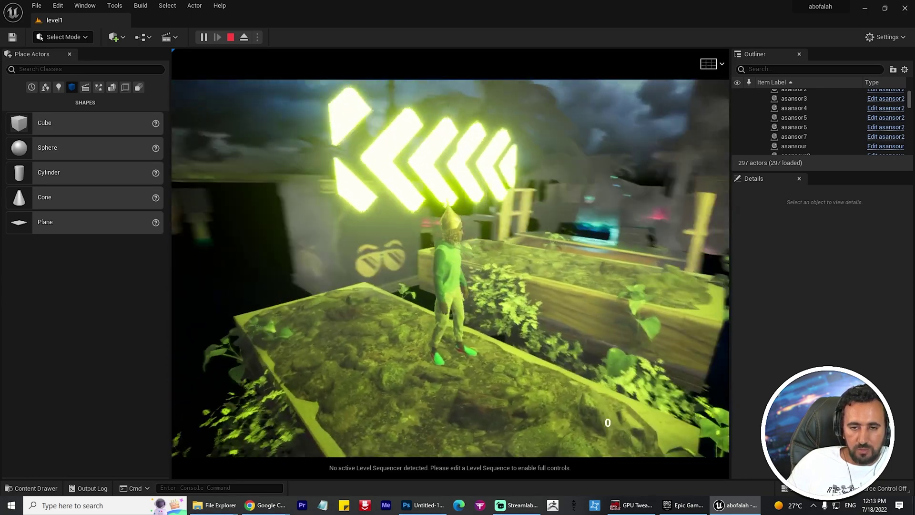
pyautogui.press('Escape')
# Open arrow-mat, set the constant feeding the emissive Multiply to 15, save the material and close its editor
pyautogui.hotkey('ctrl', 'space')
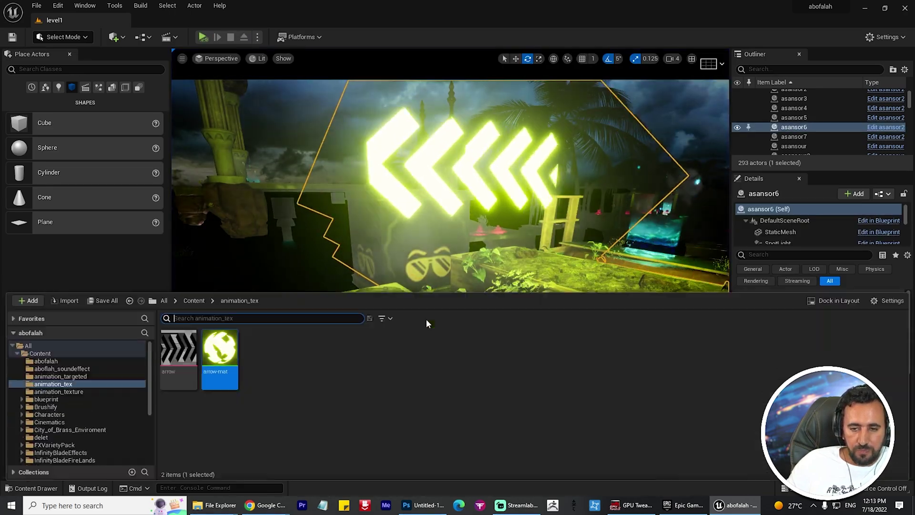
pyautogui.doubleClick(217, 360)
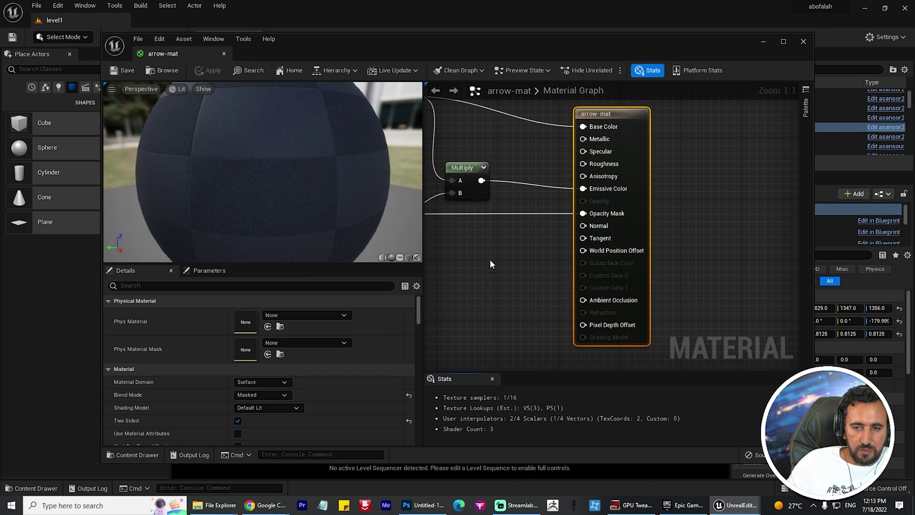
pyautogui.scroll(-4, 491, 264)
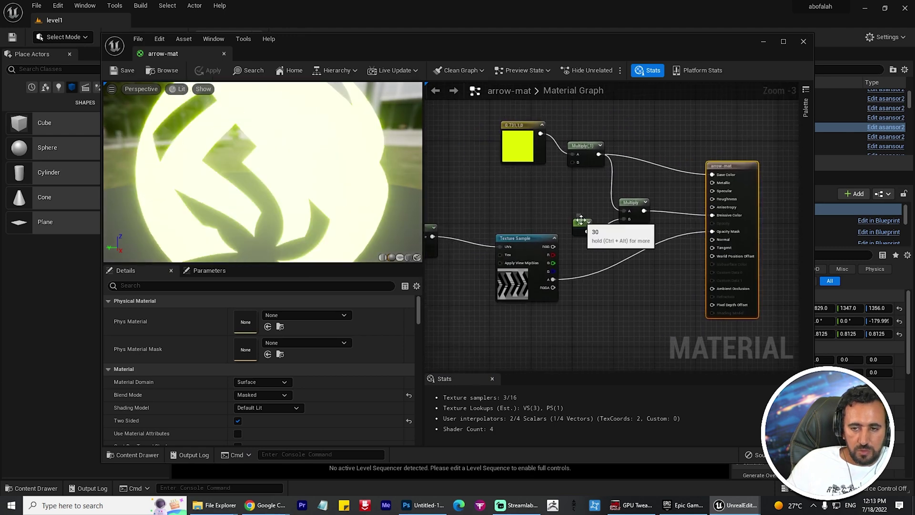
pyautogui.click(581, 220)
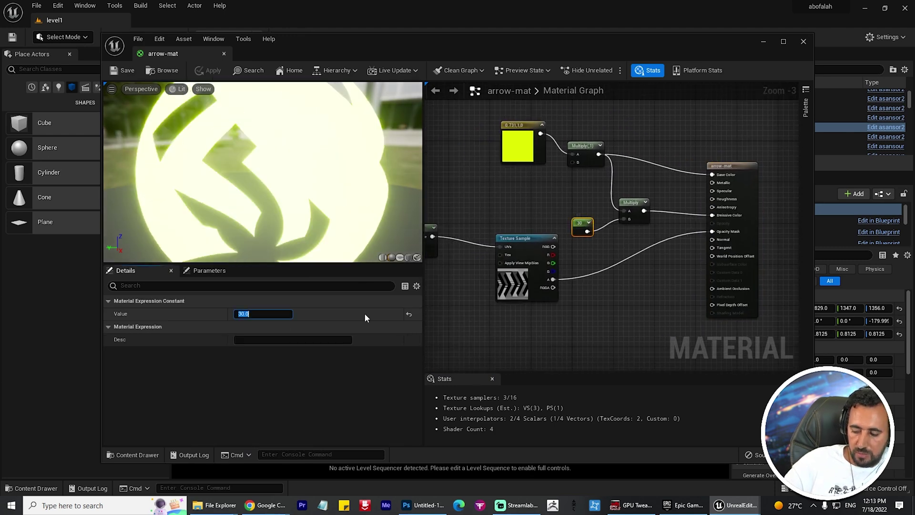
pyautogui.write('15')
pyautogui.press('Return')
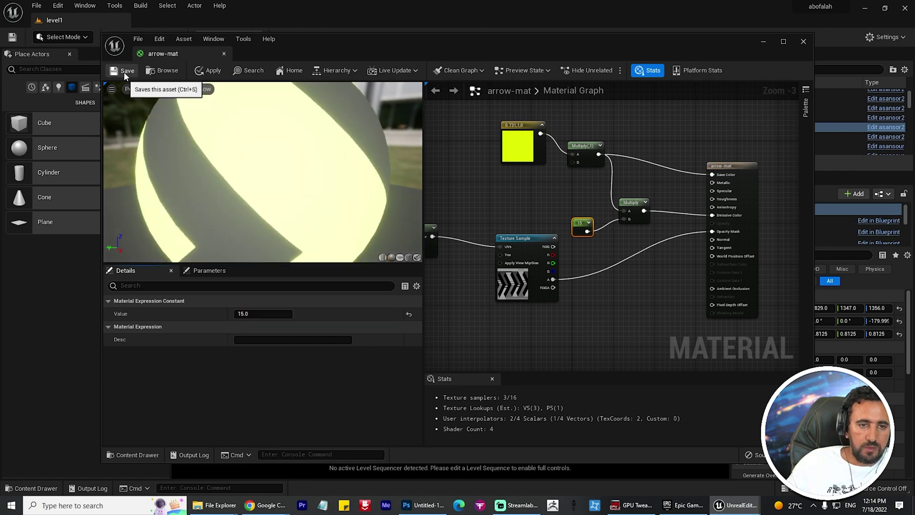
pyautogui.click(803, 41)
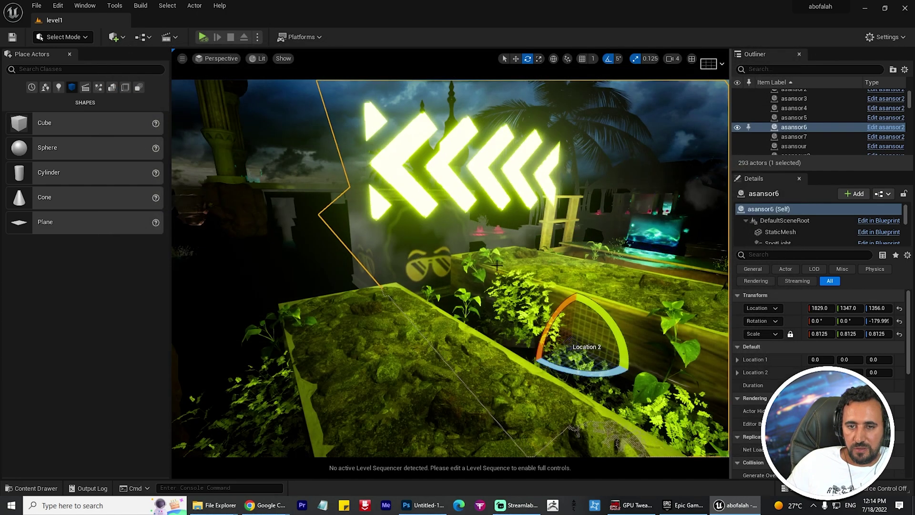
# Check the arrows' glow from above the bridge, and try a game preview started between the arrow planes
pyautogui.moveTo(515, 341); pyautogui.dragTo(548, 333, button='right')
pyautogui.moveTo(413, 273); pyautogui.dragTo(434, 312, button='right')
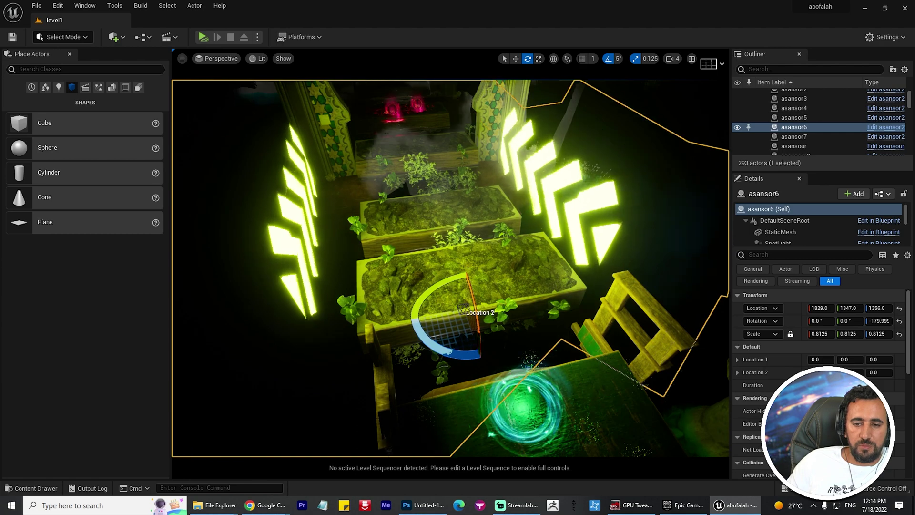
pyautogui.rightClick(426, 276)
pyautogui.click(471, 270)
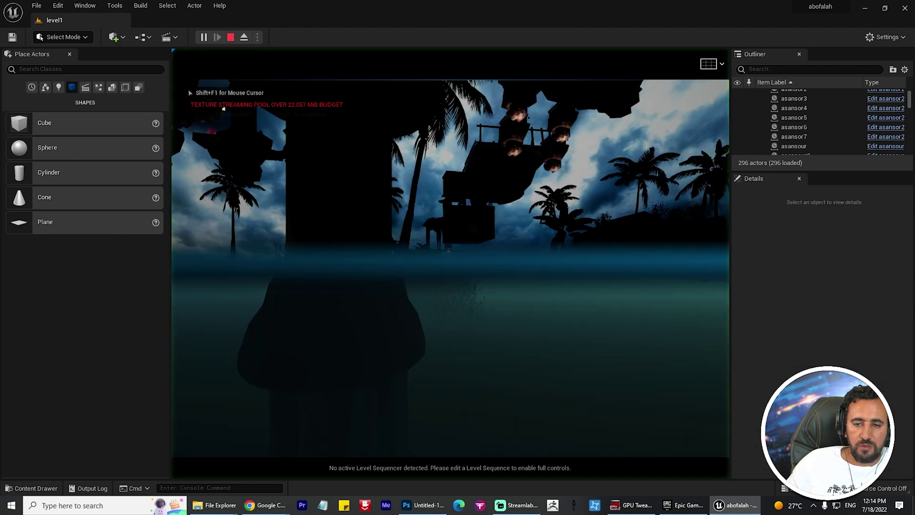
pyautogui.press('Escape')
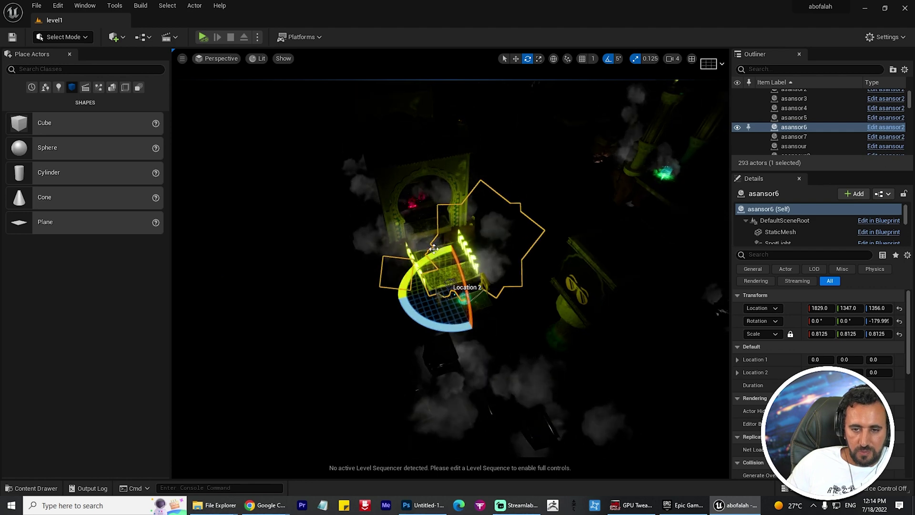
# Play the level from the bridge platform and run and jump the character between the glowing arrow planes
pyautogui.click(429, 230)
pyautogui.scroll(5, 462, 261)
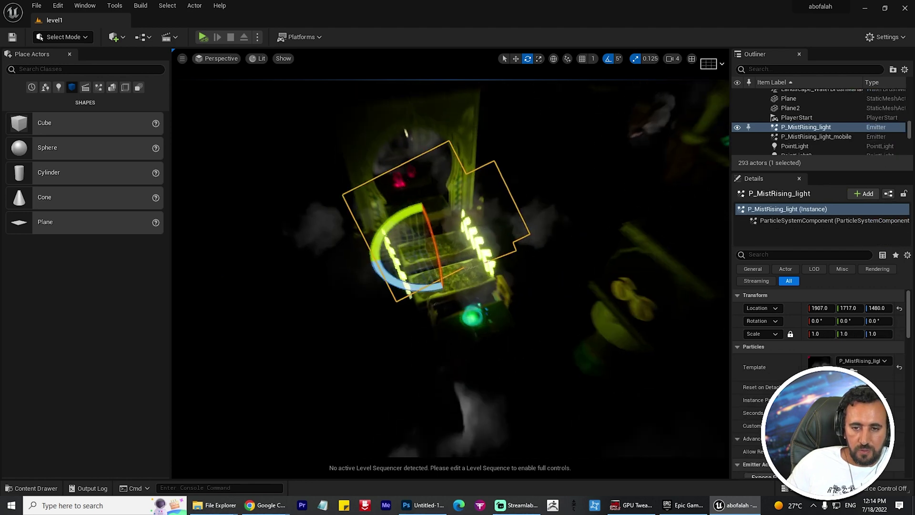
pyautogui.click(403, 316)
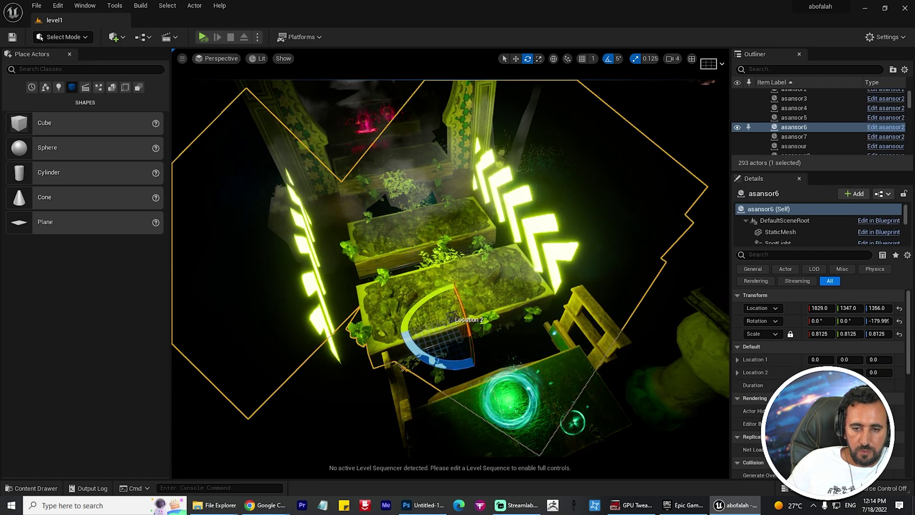
pyautogui.scroll(3, 450, 268)
pyautogui.rightClick(418, 213)
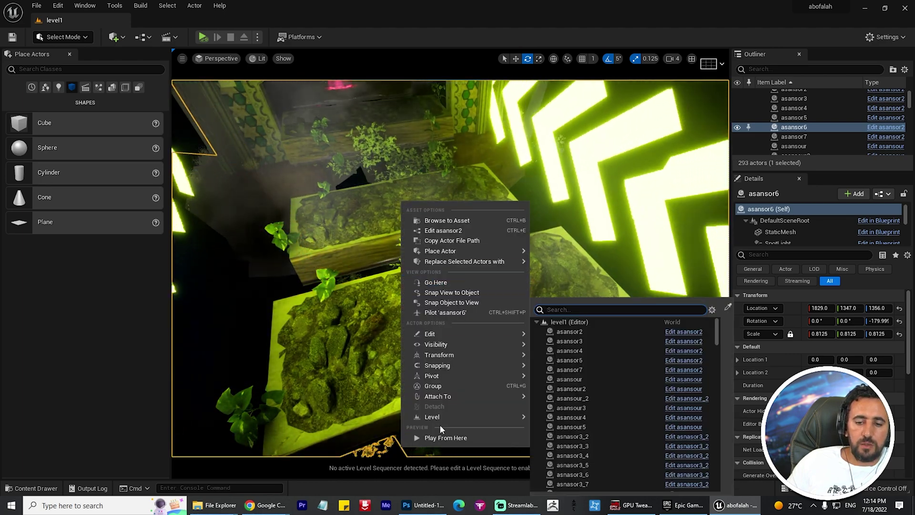
pyautogui.click(440, 435)
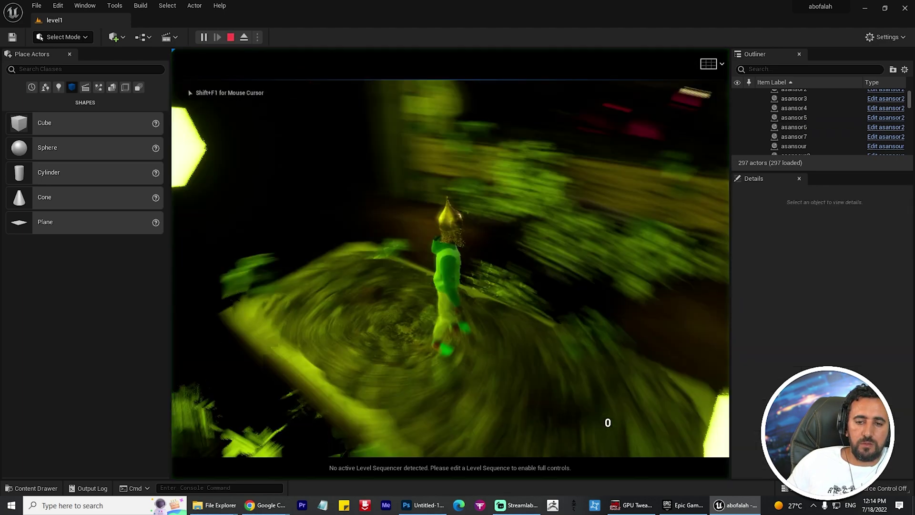
pyautogui.press('w')
pyautogui.press('space')
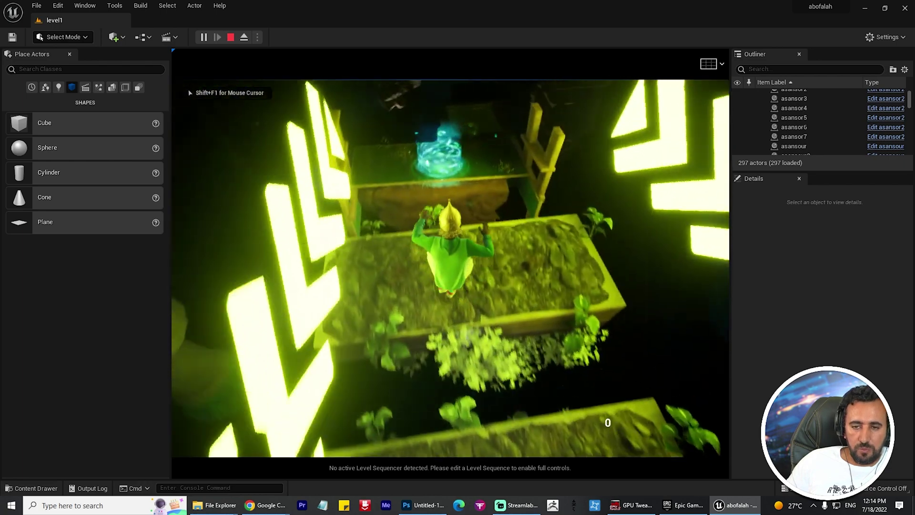
pyautogui.press('w')
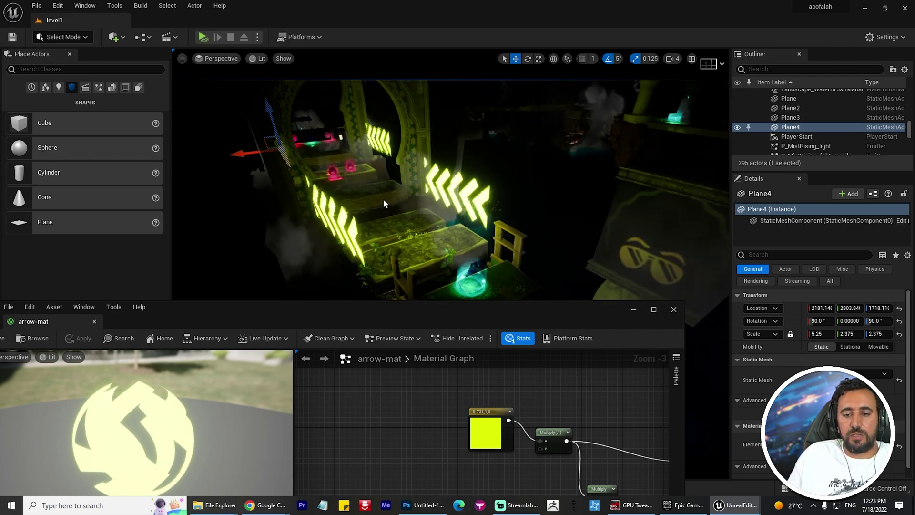
# Move the arrow-mat editor clear of the level view and examine the arrow planes along the bridge and beyond the arch
pyautogui.scroll(2, 384, 198)
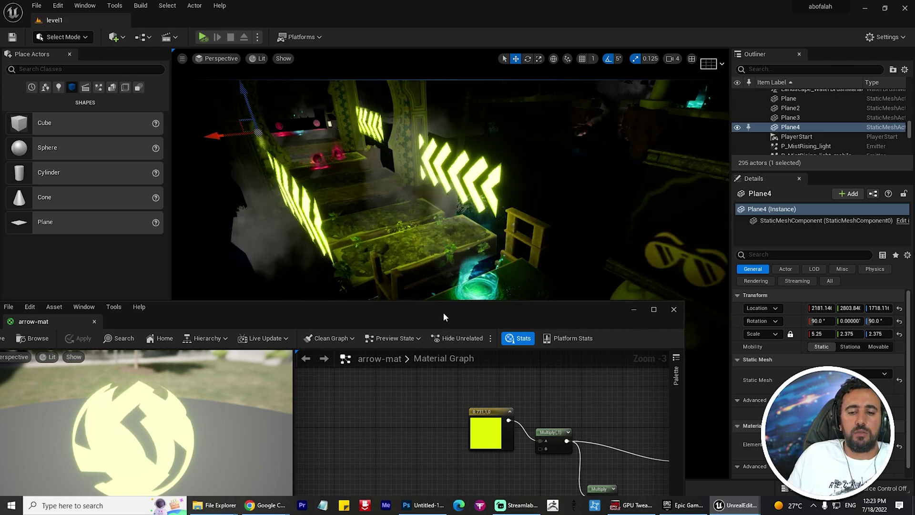
pyautogui.moveTo(443, 313); pyautogui.dragTo(403, 401)
pyautogui.press('w')
pyautogui.moveTo(402, 267); pyautogui.dragTo(300, 174, button='right')
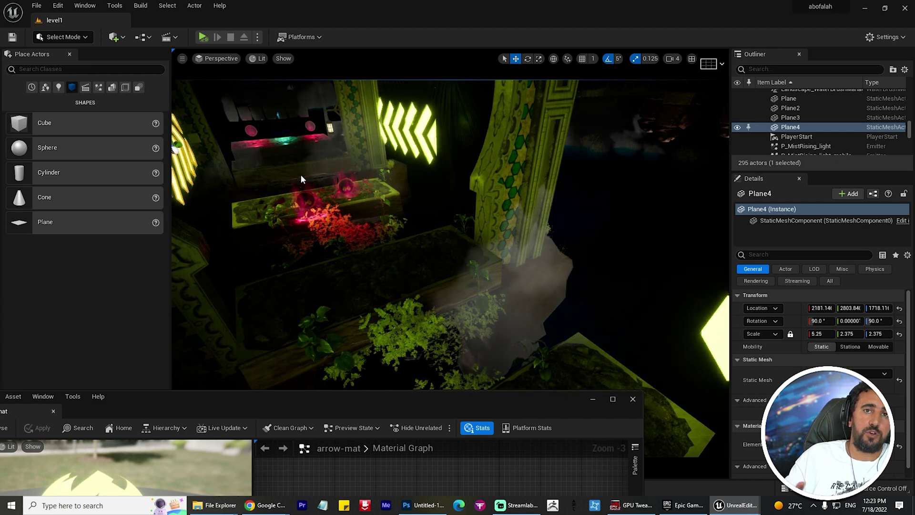